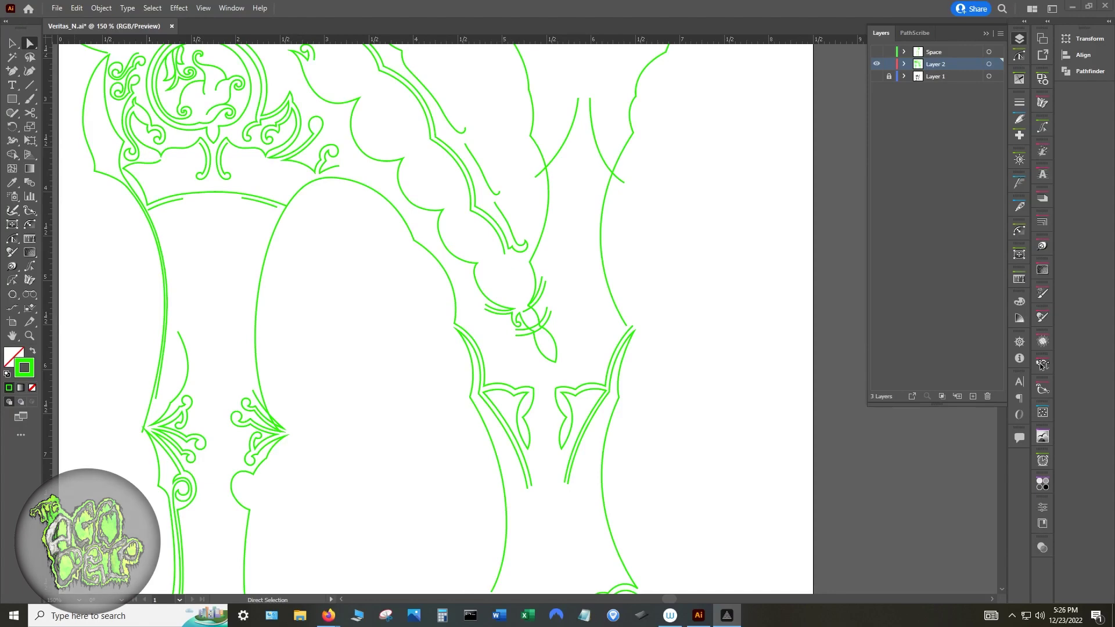
- Pan to the letter and zoom to 200% on the left stems' paired ornaments
click(347, 449)
mouse_move(333, 446)
mouse_down()
mouse_move(567, 460)
mouse_move(509, 476)
mouse_up()
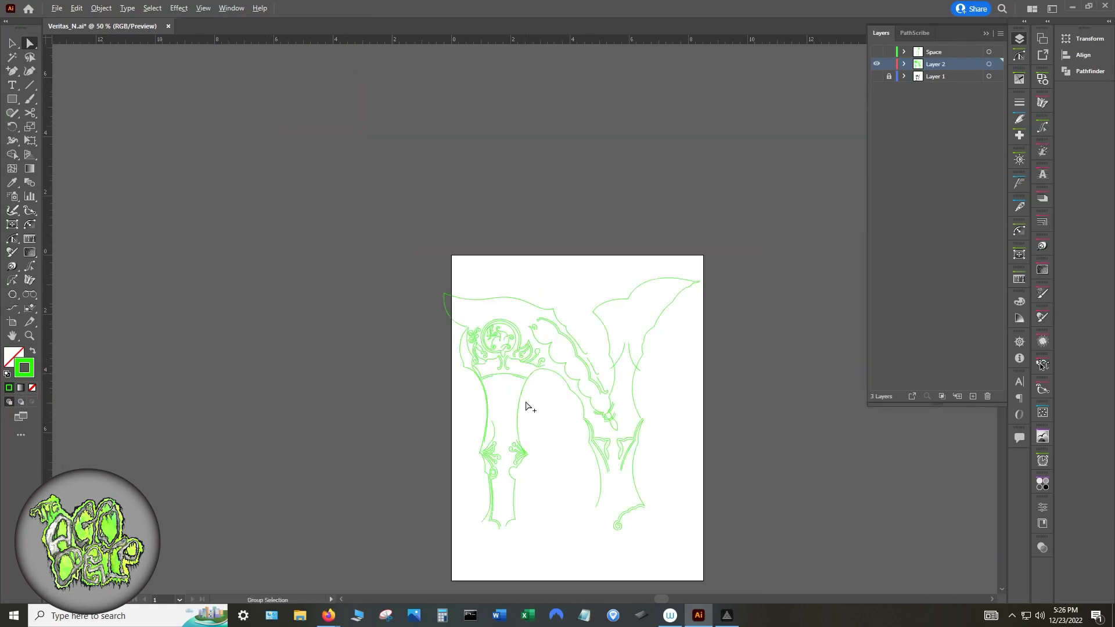
key(ctrl+equal)
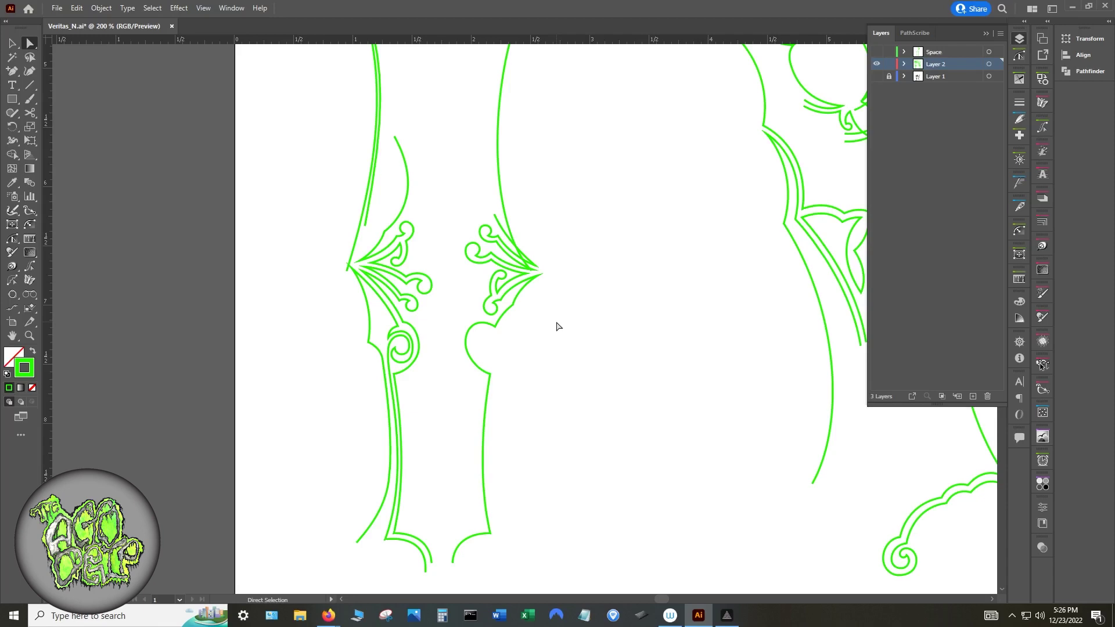
- Drag the inner arch's bottom anchor onto the left stem ornament's tip
scroll(598, 311, up, 1)
scroll(603, 304, up, 2)
scroll(605, 288, up, 3)
scroll(608, 288, up, 2)
scroll(608, 289, up, 1)
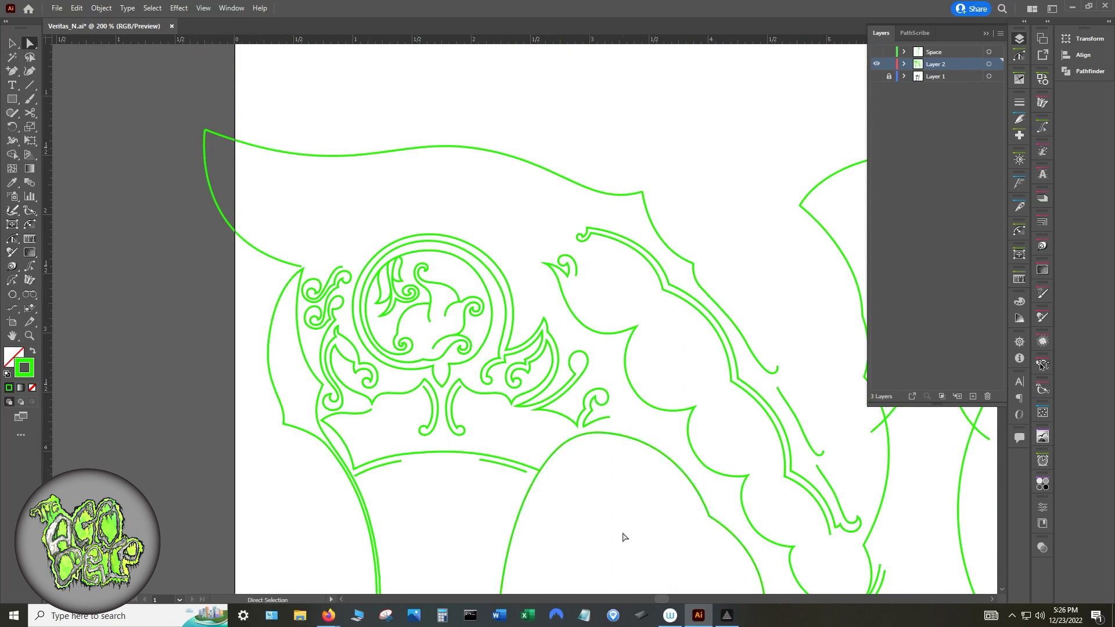
scroll(581, 505, down, 2)
scroll(621, 508, down, 2)
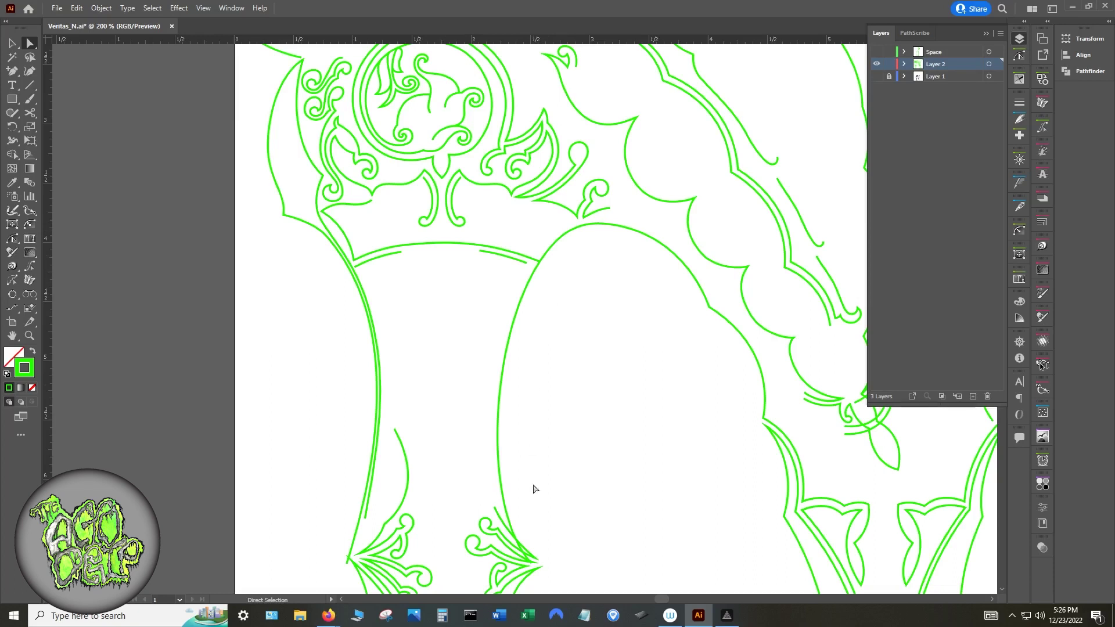
click(499, 406)
drag(525, 558, 546, 559)
- Zoom back out to the whole arch and show the scanned sketch layer
scroll(627, 486, down, 5)
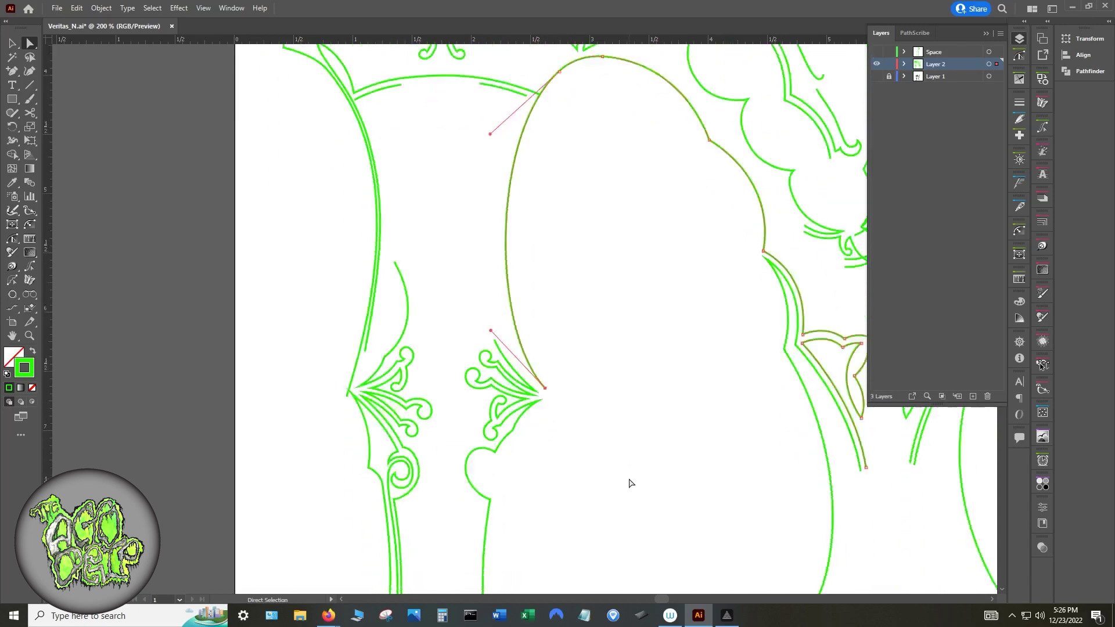
scroll(628, 475, down, 1)
scroll(623, 459, down, 3)
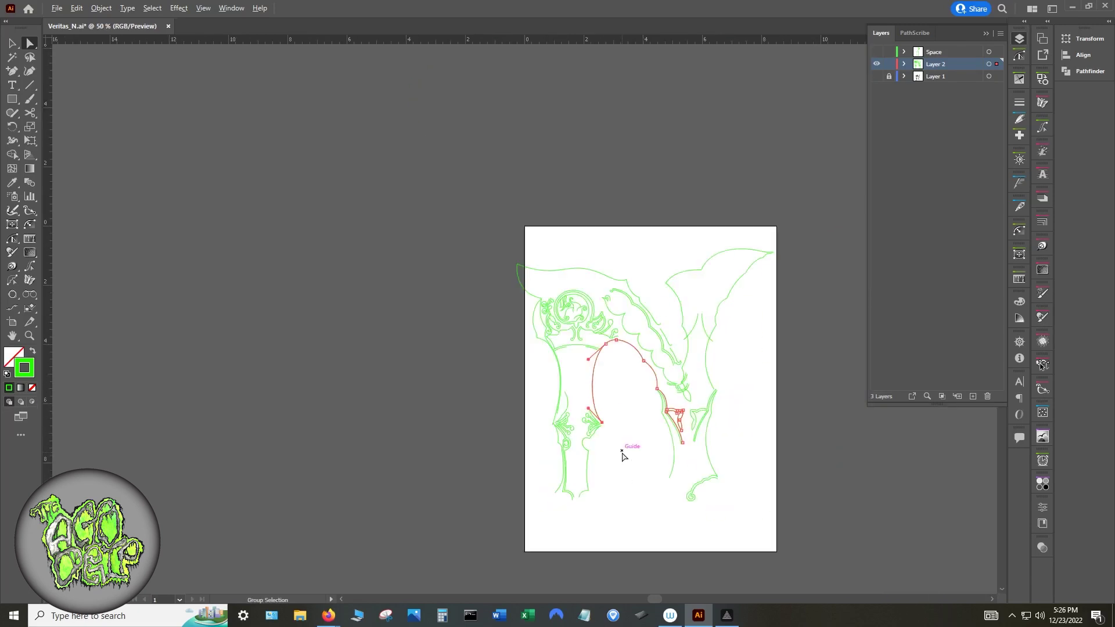
scroll(627, 448, up, 2)
drag(637, 478, 537, 454)
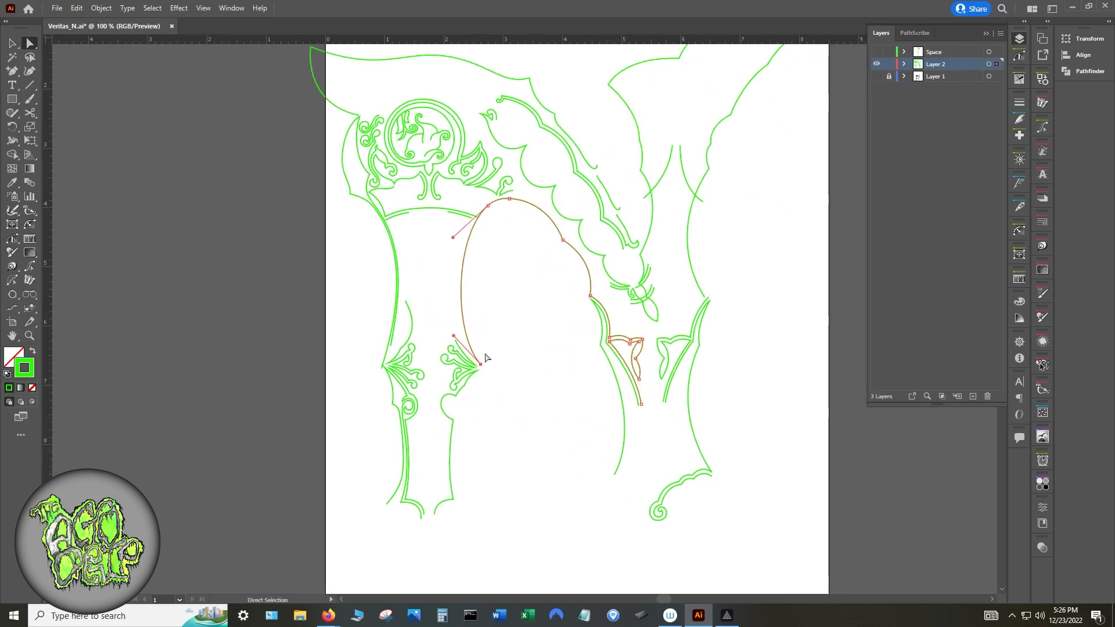
scroll(500, 374, down, 3)
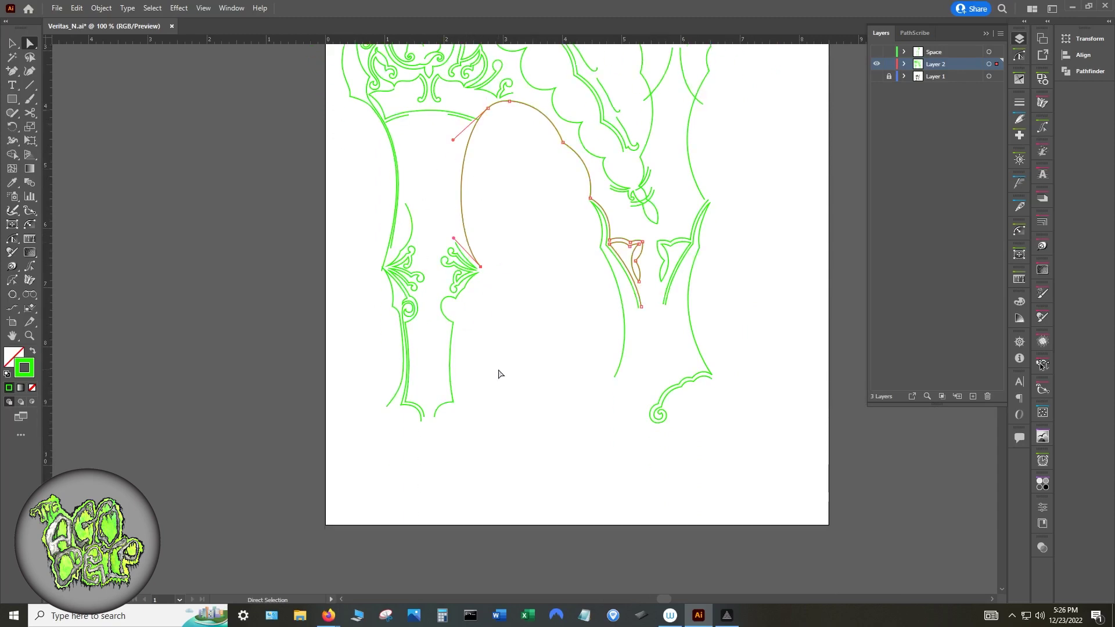
click(876, 76)
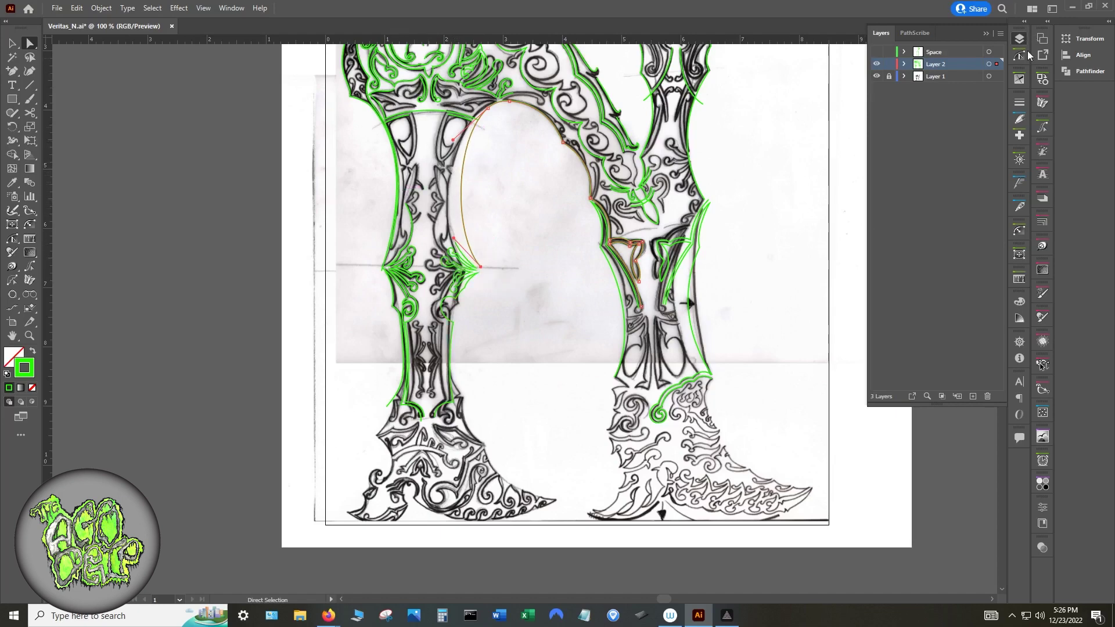
- Toggle Layer 1's sketch off and on again, then pull a vertical guide over the letter
click(876, 76)
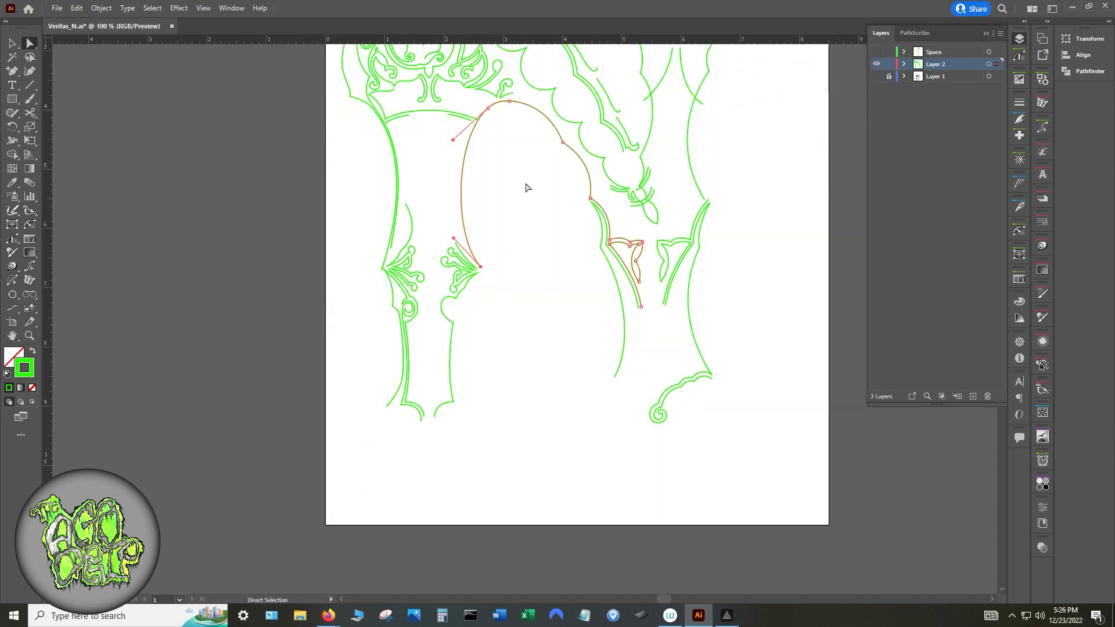
scroll(527, 187, up, 3)
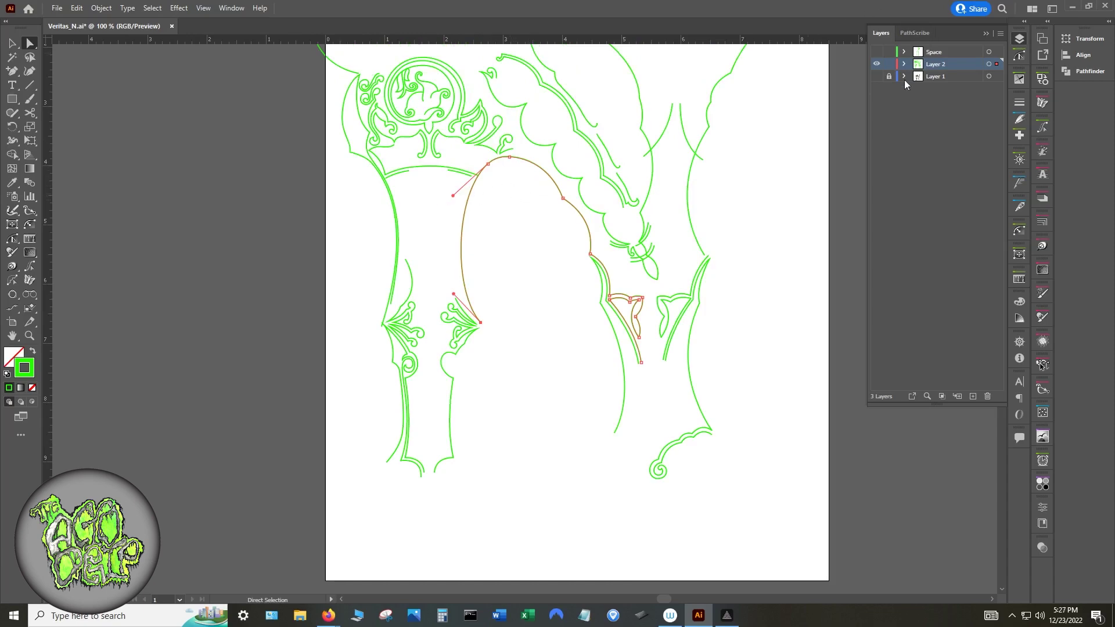
click(876, 76)
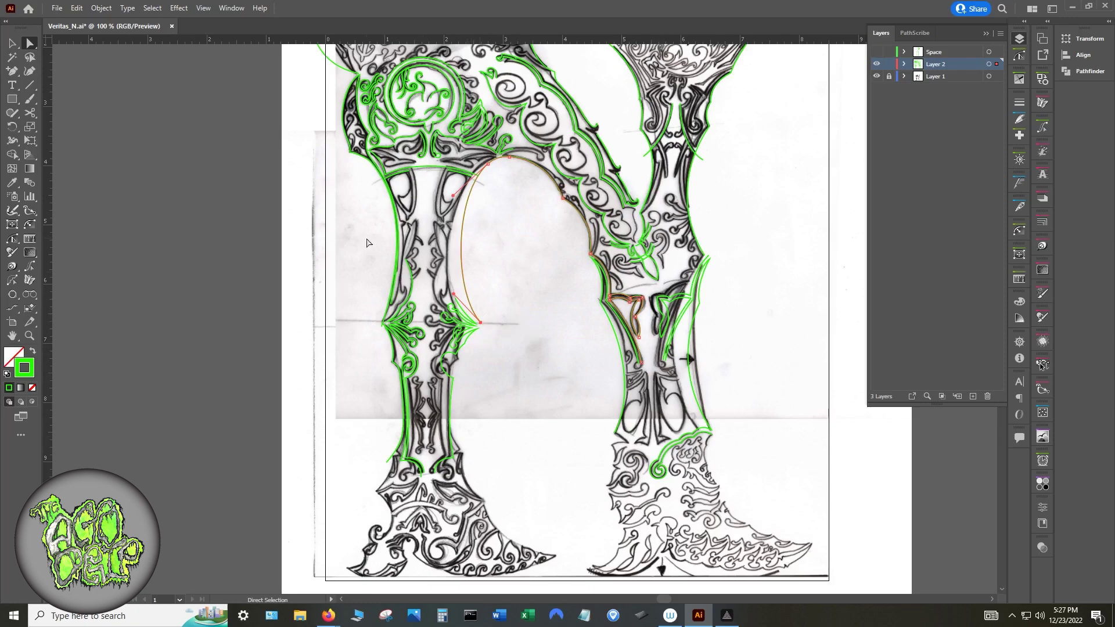
mouse_move(51, 255)
mouse_down()
mouse_move(377, 297)
mouse_move(481, 327)
mouse_up()
- Turn on Show Guides from the canvas context menu and marquee-select the horizontal guides
right_click(517, 346)
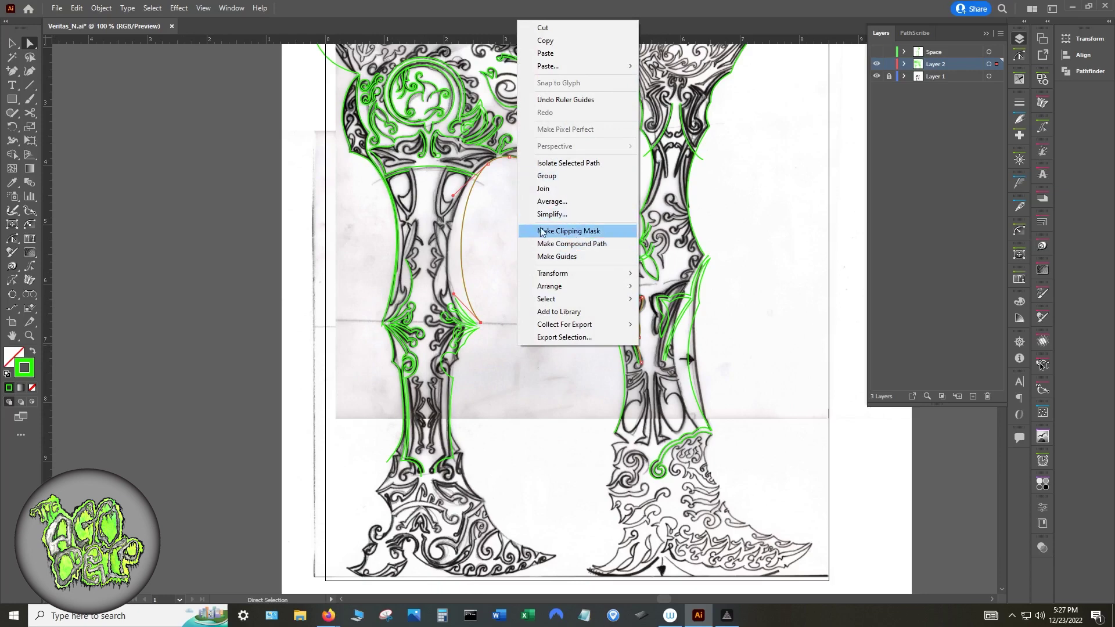
click(544, 453)
right_click(552, 463)
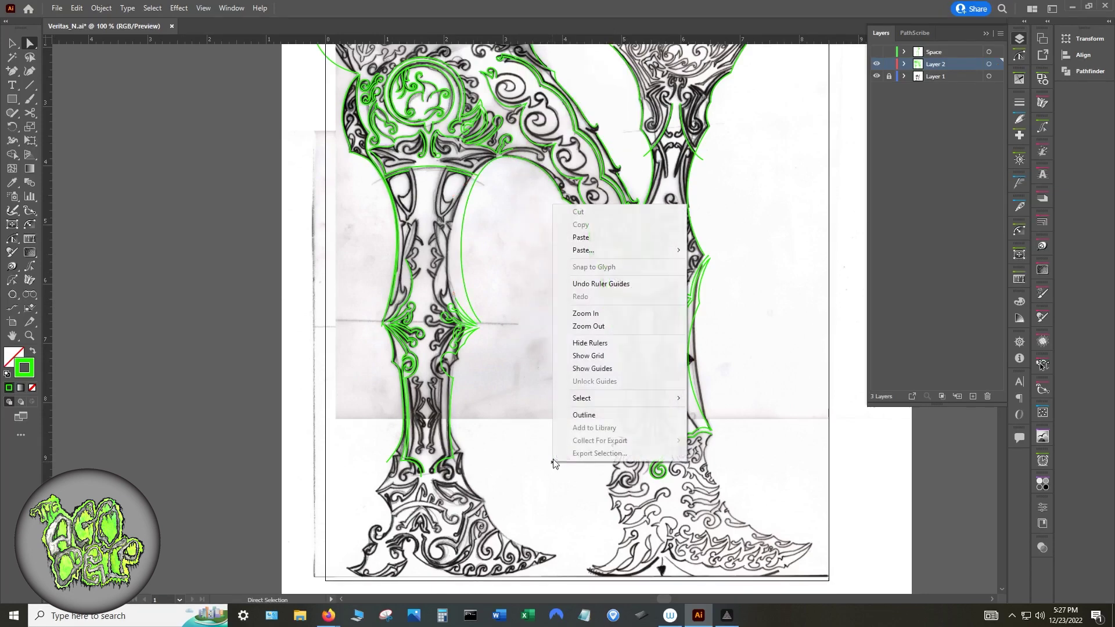
click(604, 369)
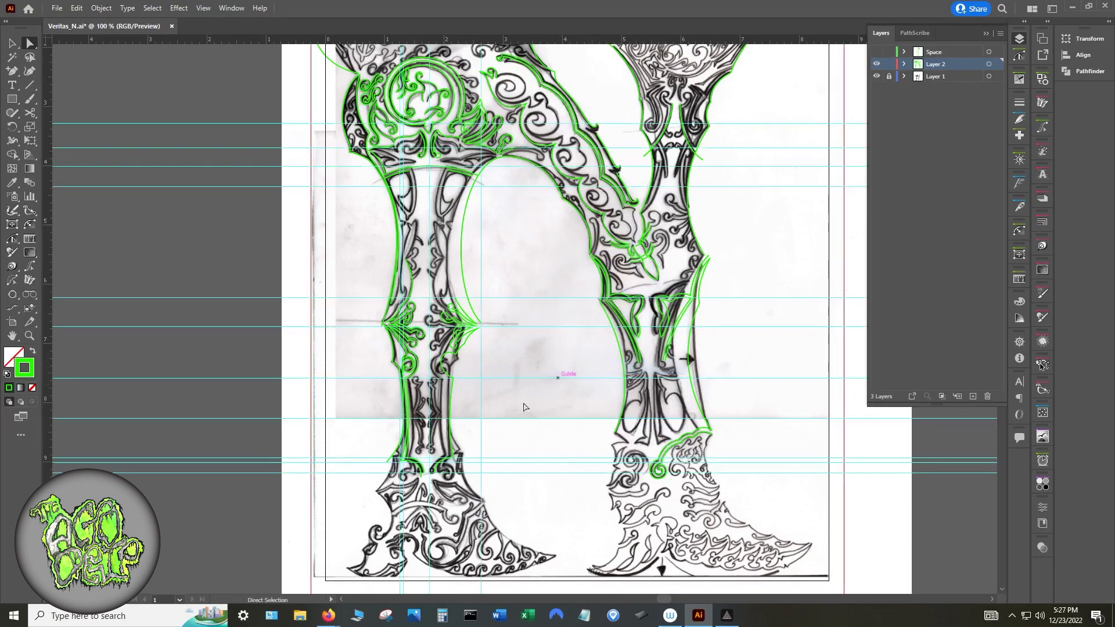
click(481, 436)
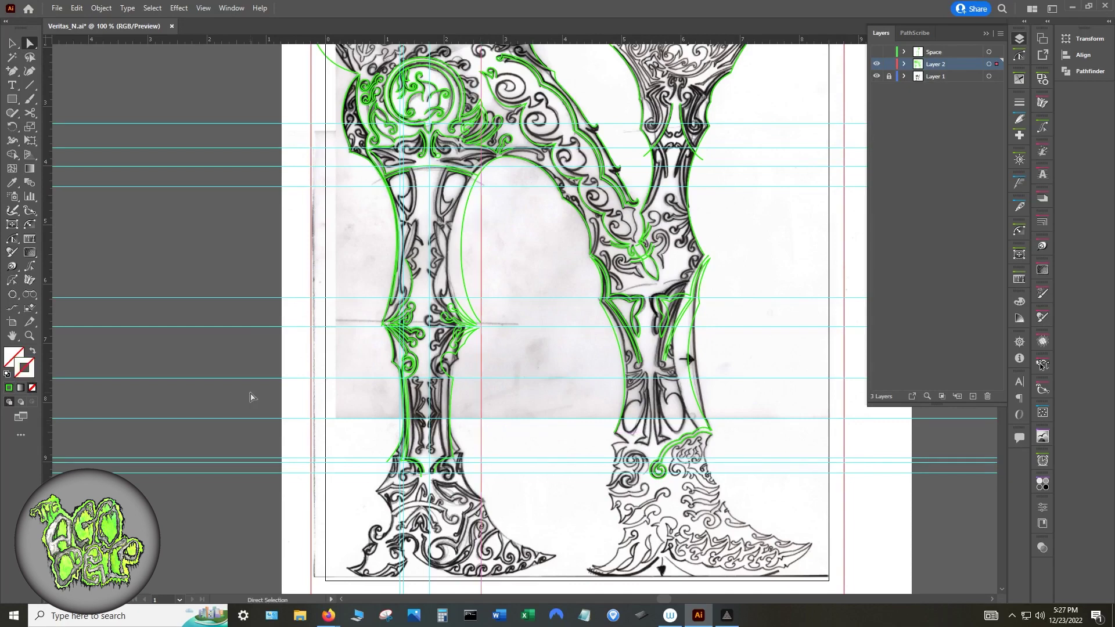
drag(135, 116, 160, 519)
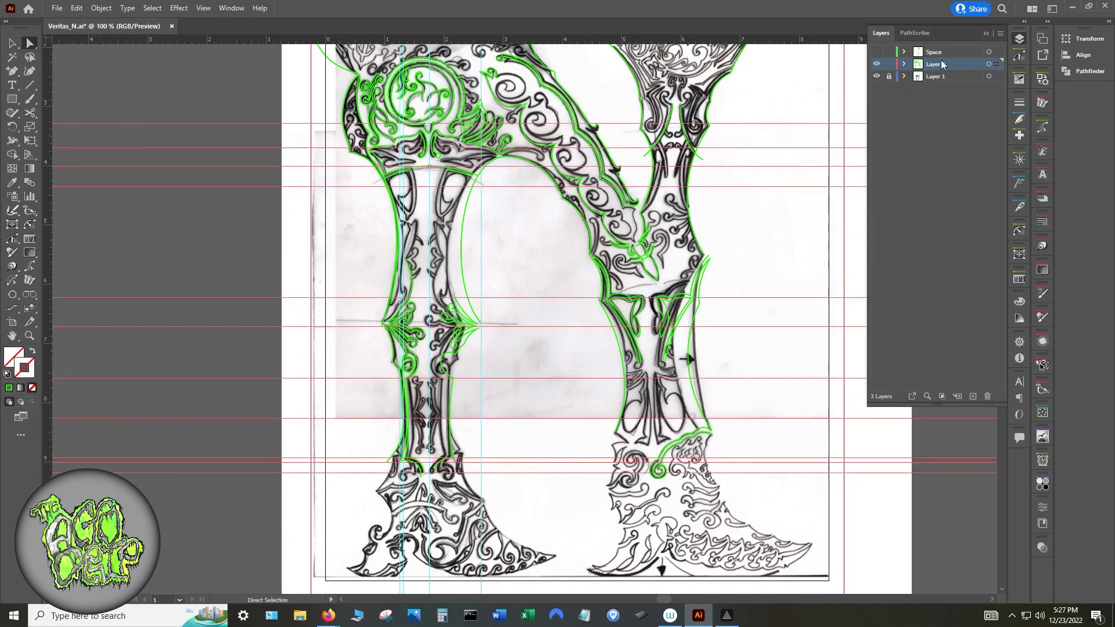
click(905, 64)
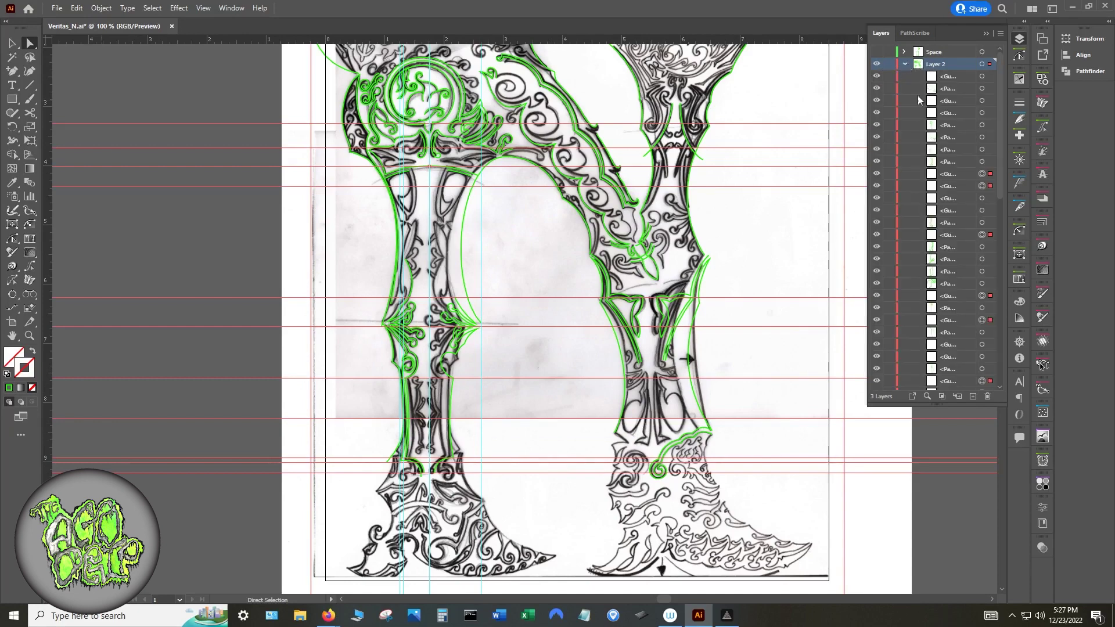
- Select the <Guide> entries among Layer 2's sublayers, leaving out the paths
click(951, 175)
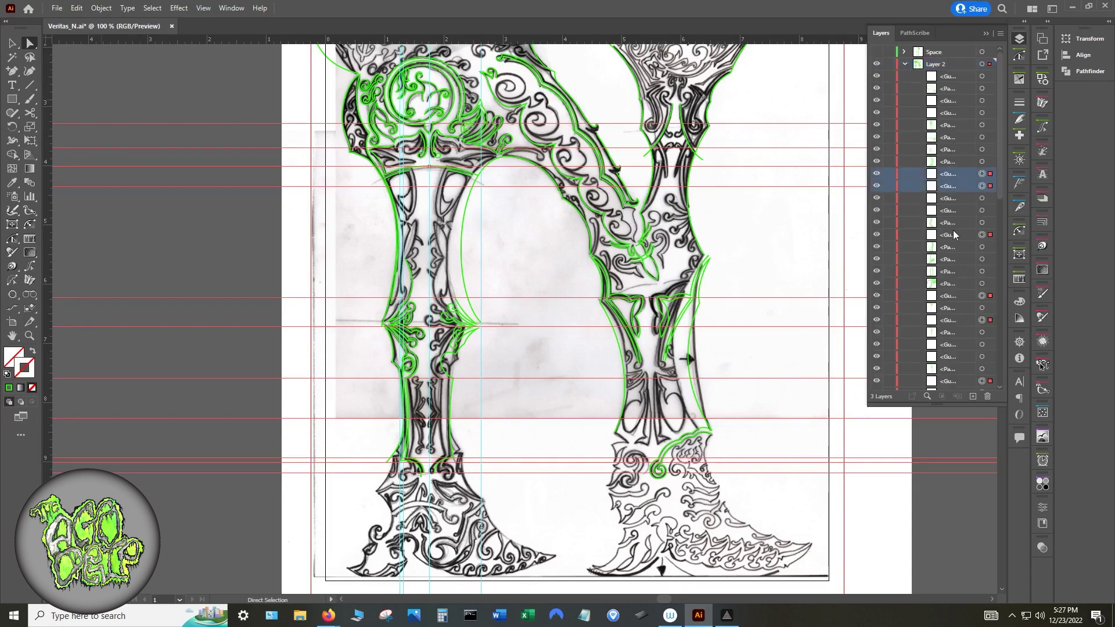
shift+click(952, 235)
ctrl+click(945, 223)
ctrl+click(945, 199)
ctrl+click(947, 297)
ctrl+click(947, 320)
scroll(948, 313, down, 3)
ctrl+click(950, 270)
ctrl+click(948, 296)
scroll(947, 294, down, 4)
scroll(952, 274, down, 3)
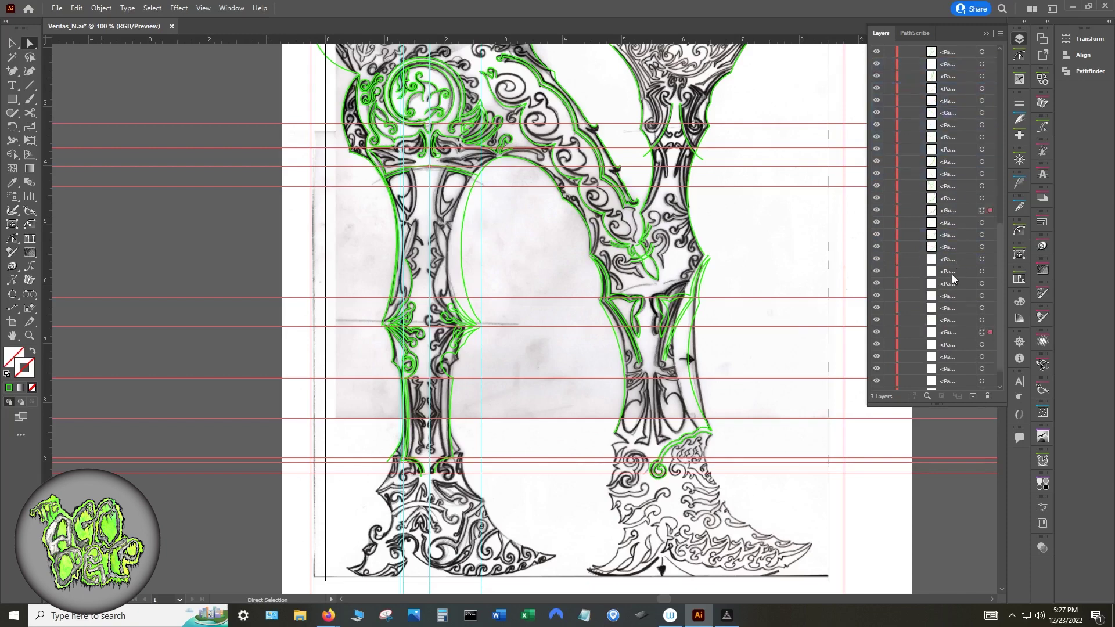
scroll(952, 279, down, 1)
ctrl+click(945, 180)
ctrl+click(953, 301)
ctrl+click(942, 374)
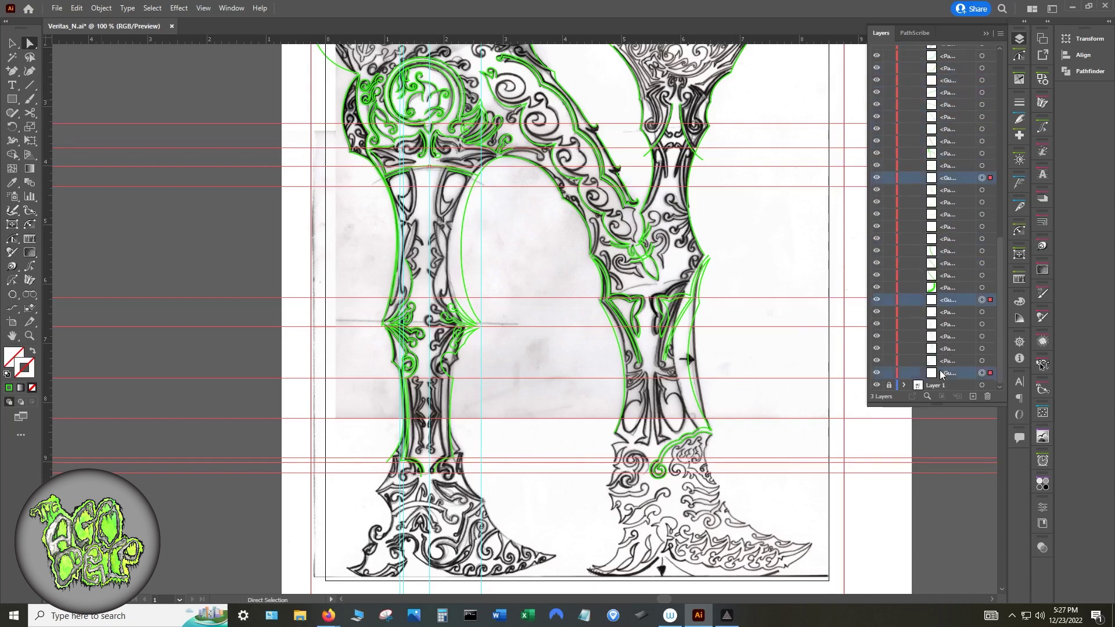
- Create a new layer named 'Guides' and move Layer 2 above it
click(974, 395)
scroll(936, 335, up, 3)
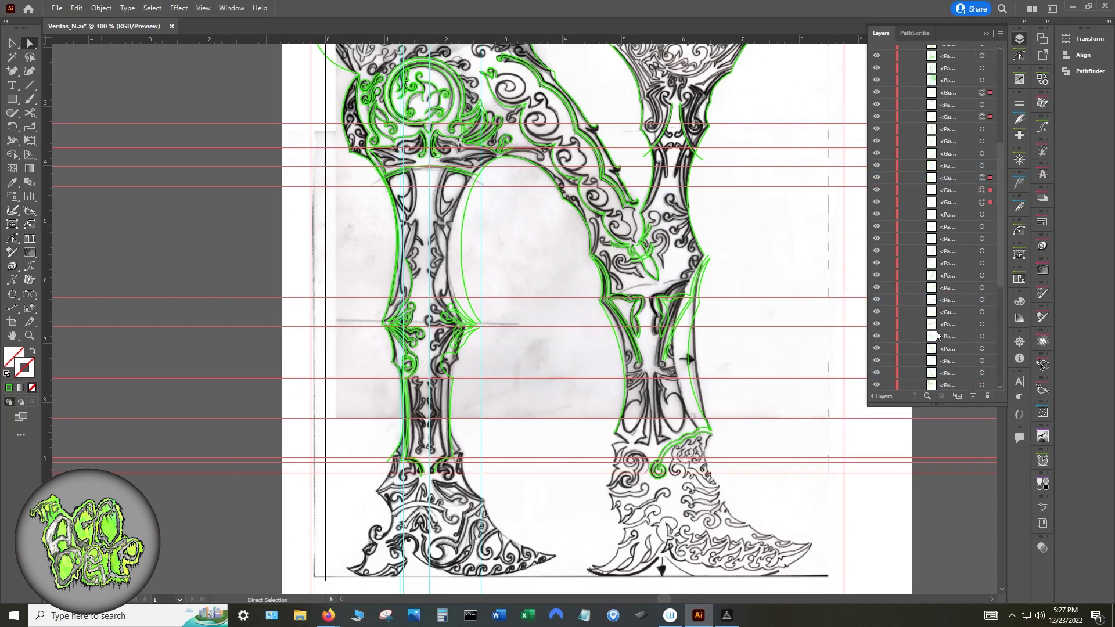
scroll(936, 326, up, 5)
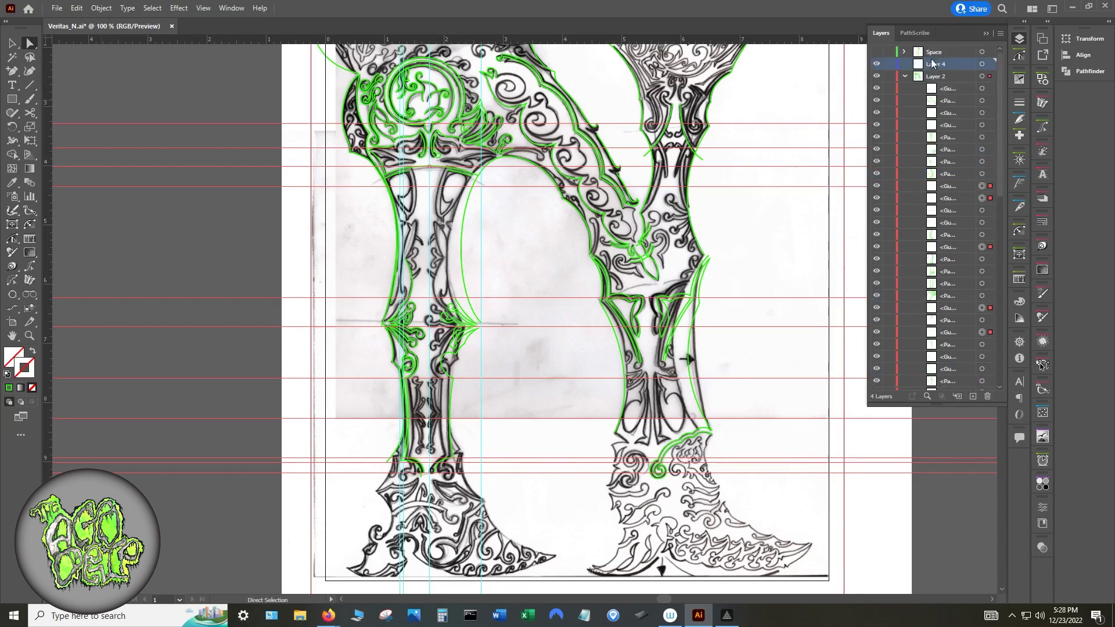
double_click(934, 64)
text(Guides)
key(Return)
click(904, 76)
drag(929, 76, 929, 59)
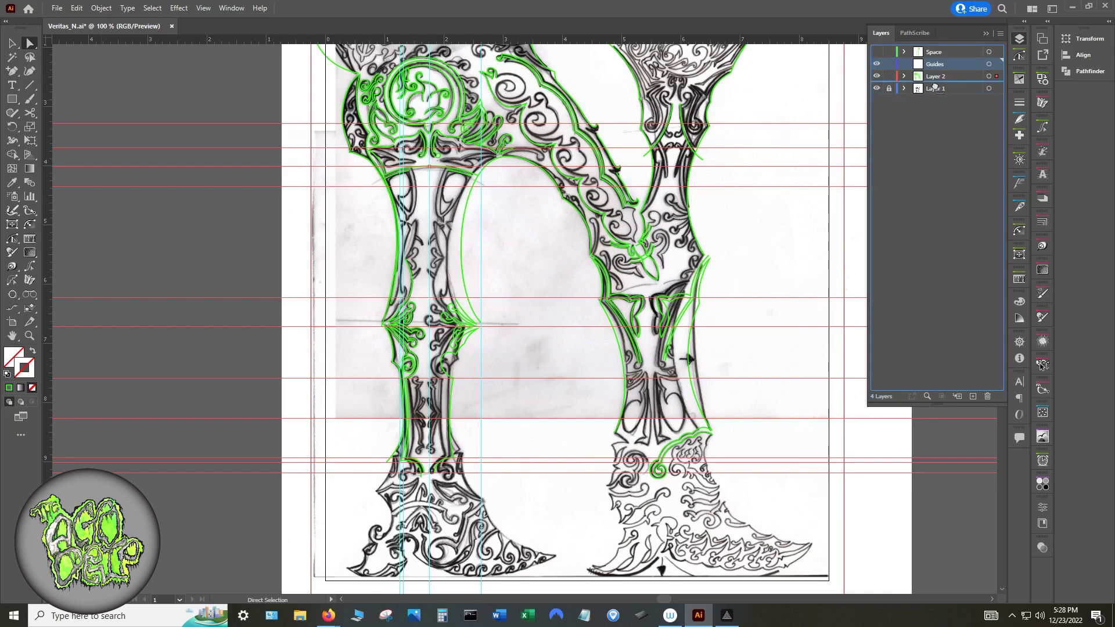
- Reselect the <Guide> entries in Layer 2's expanded list
click(904, 64)
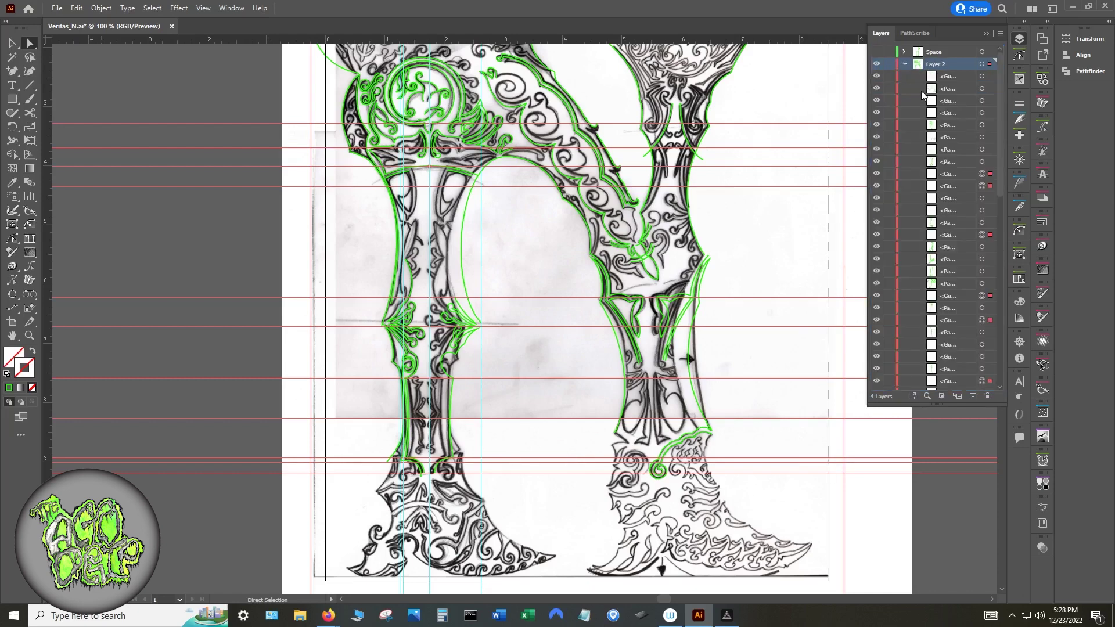
click(953, 173)
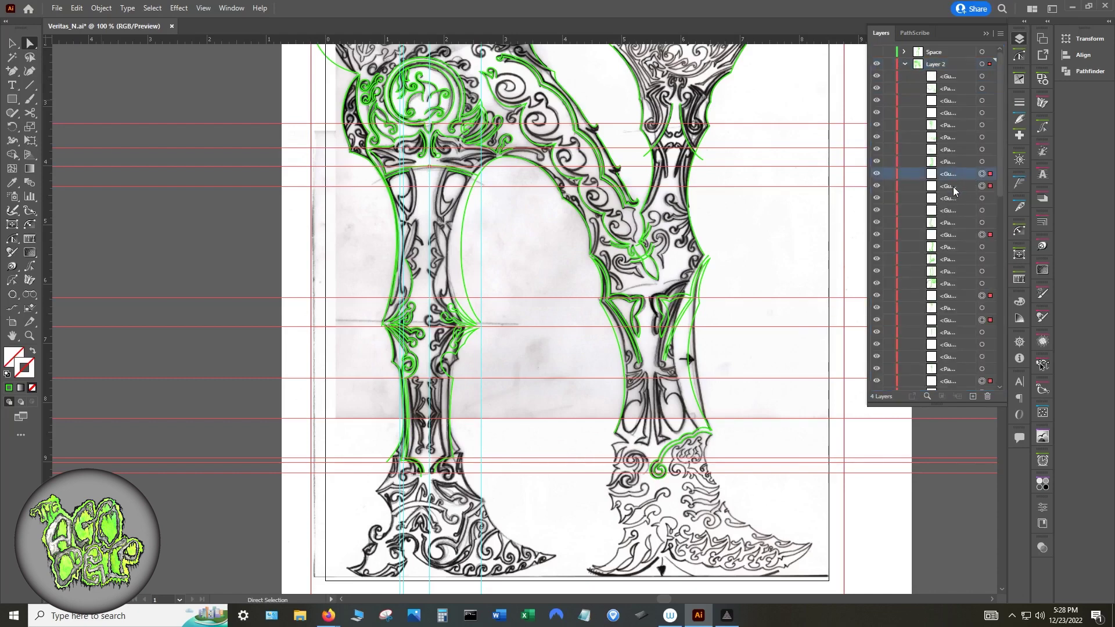
ctrl+click(953, 234)
ctrl+click(945, 295)
ctrl+click(945, 320)
scroll(946, 291, down, 2)
scroll(956, 261, down, 2)
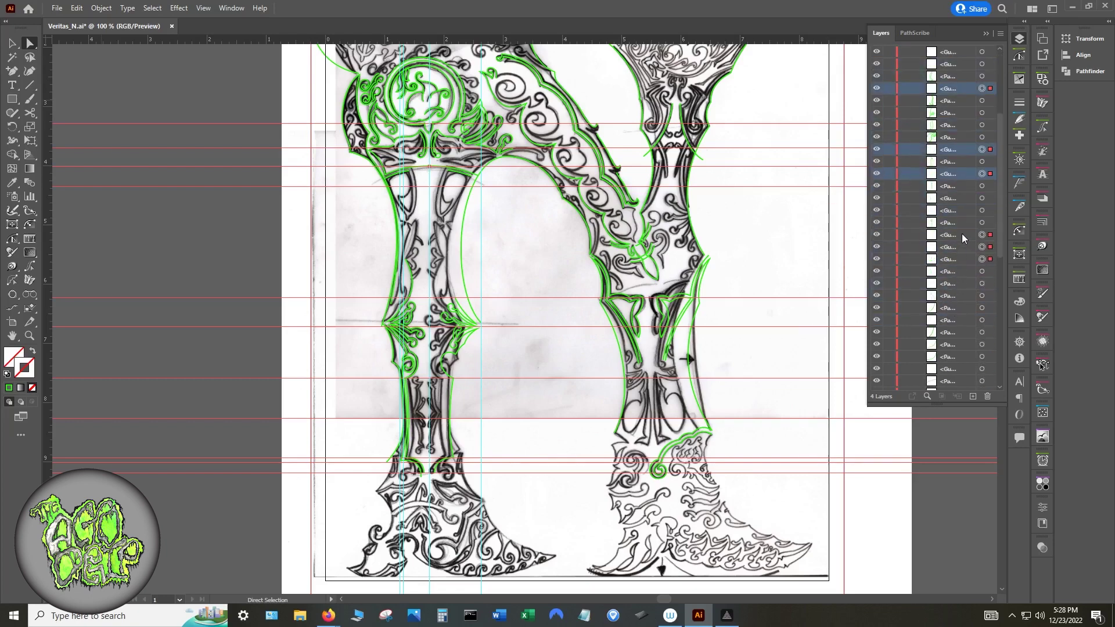
- Refine the selection to guide paths only and drag them into the Guides layer
shift+click(961, 233)
shift+click(937, 221)
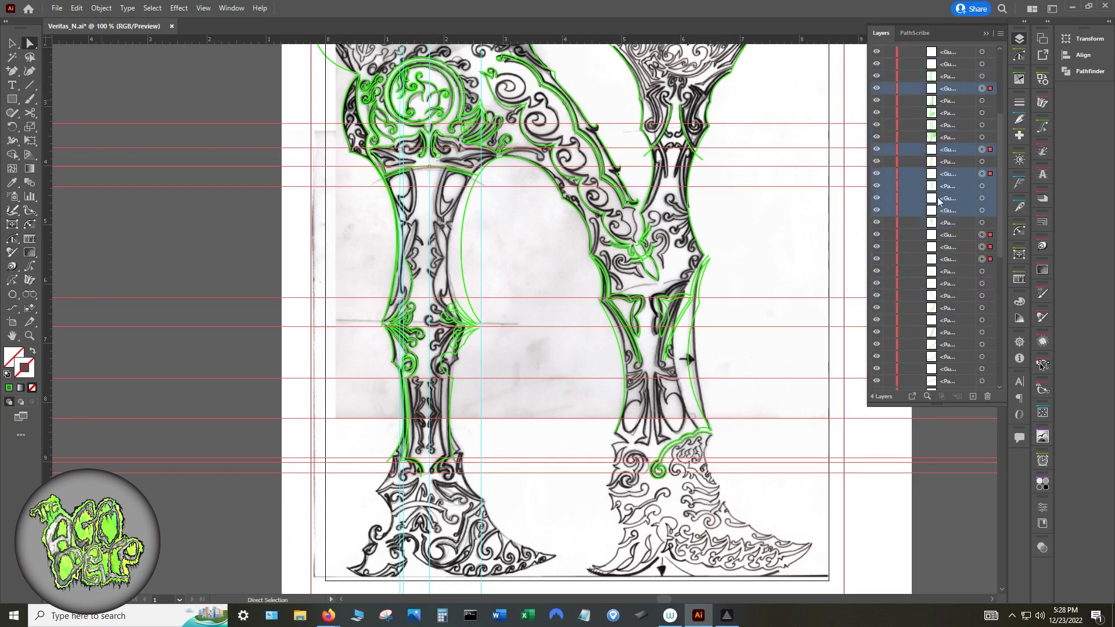
ctrl+click(941, 210)
ctrl+click(941, 186)
ctrl+click(936, 234)
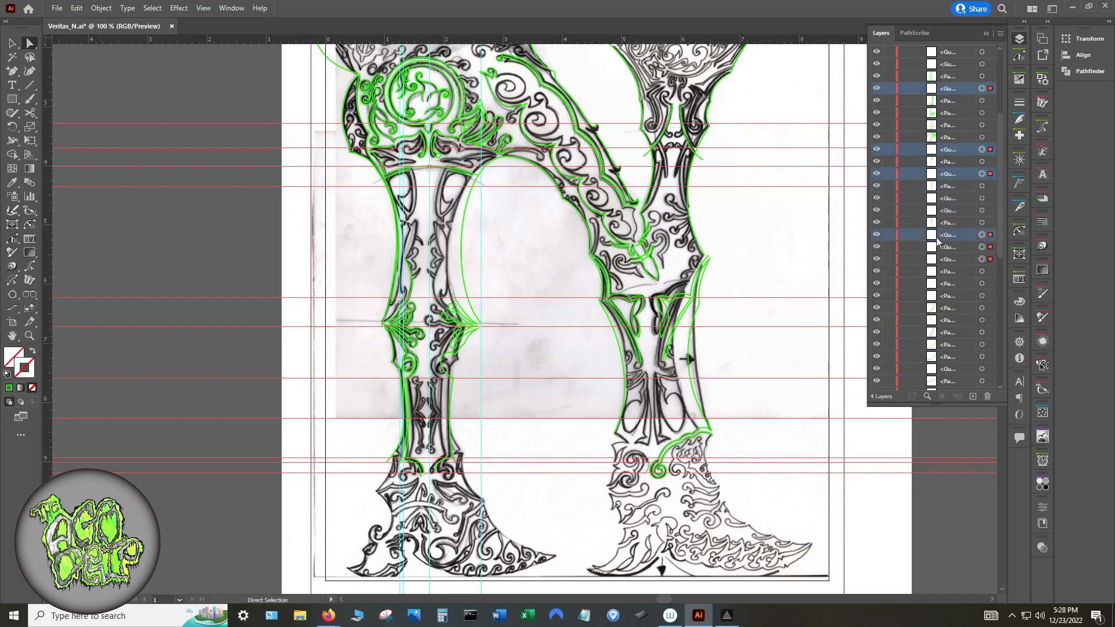
shift+click(949, 259)
scroll(947, 286, down, 2)
click(943, 278)
scroll(946, 285, down, 2)
ctrl+click(943, 288)
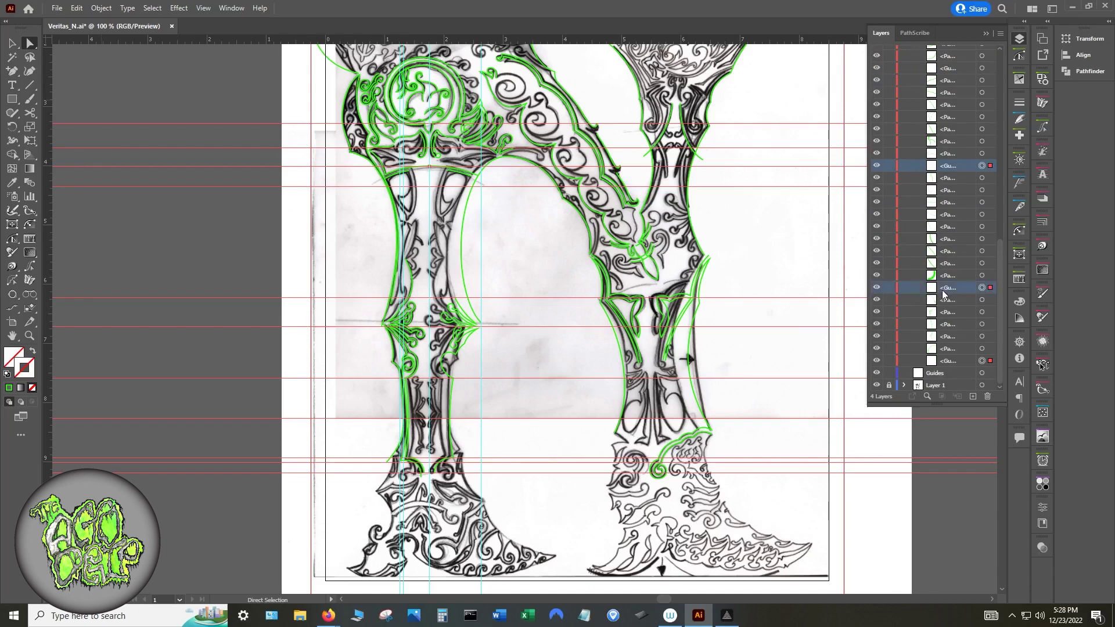
ctrl+click(950, 361)
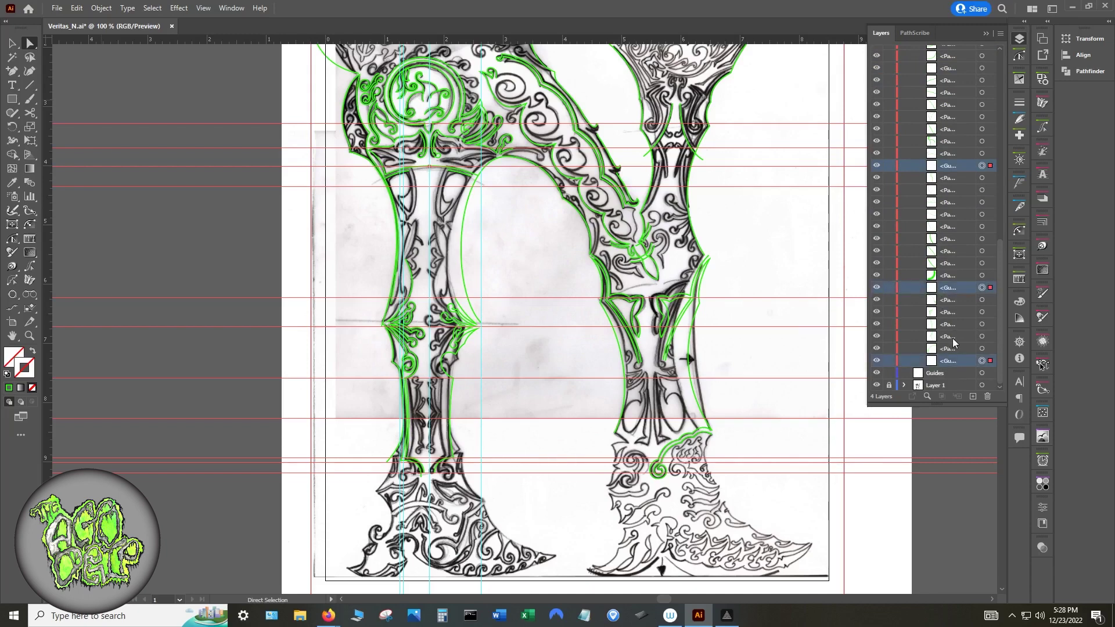
drag(948, 290, 938, 375)
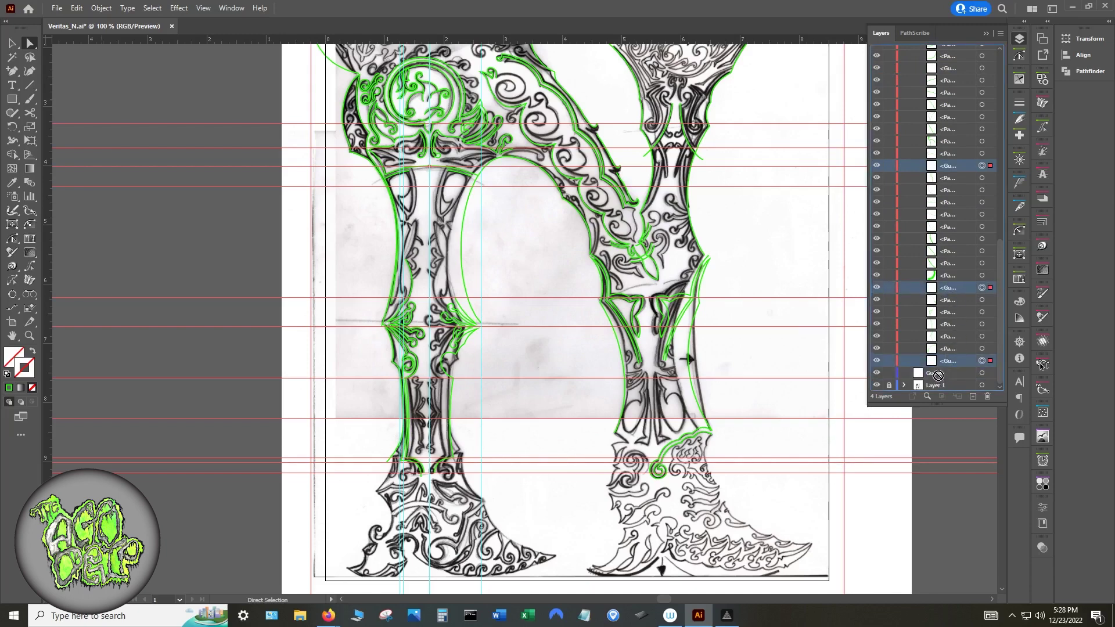
- Hide the Guides layer and marquee-select the leftover vertical guides on the artboard
scroll(897, 340, up, 2)
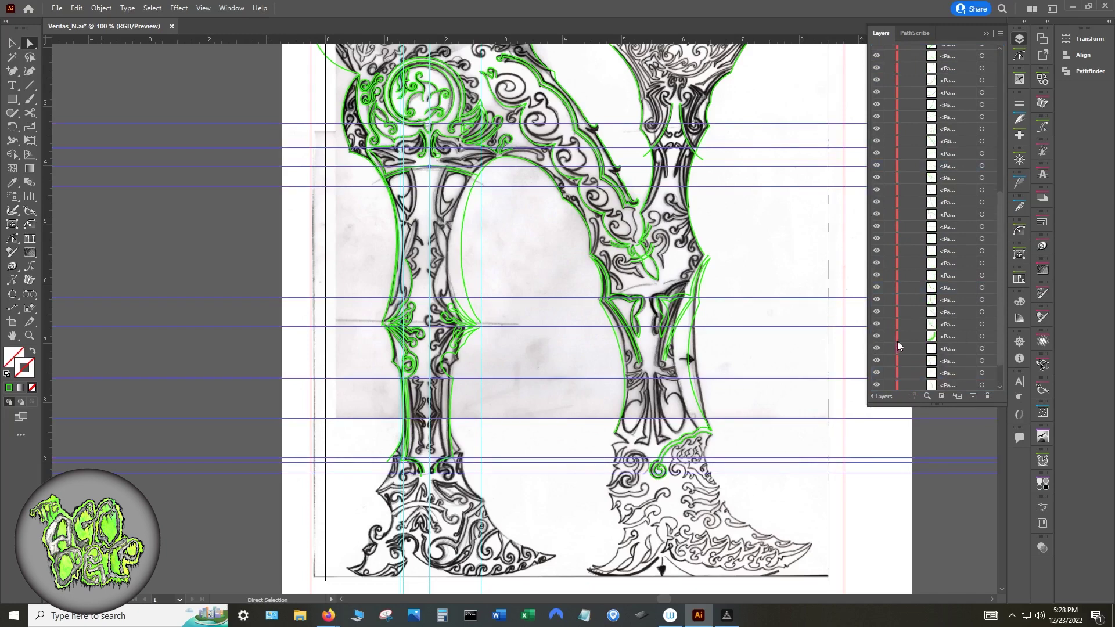
scroll(906, 325, up, 5)
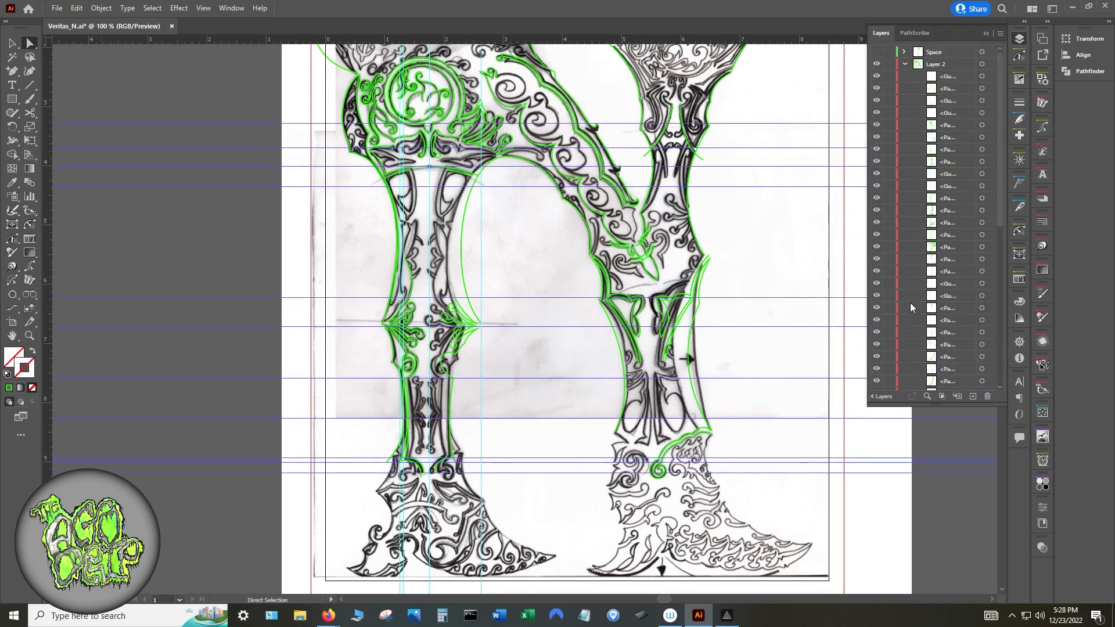
click(904, 64)
click(877, 76)
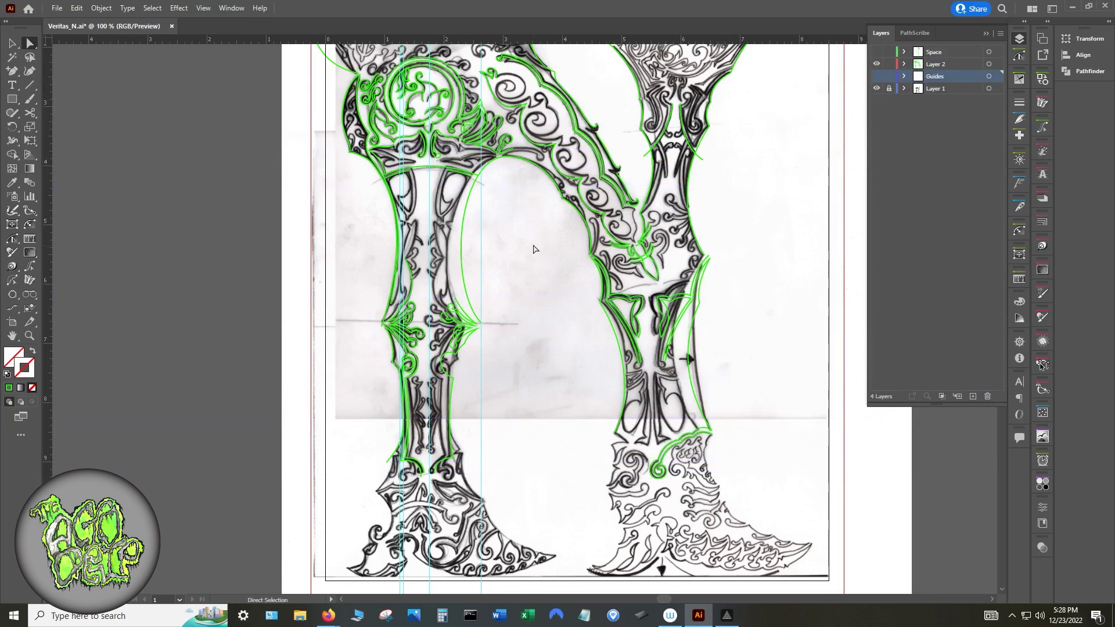
scroll(387, 540, down, 2)
drag(368, 569, 442, 588)
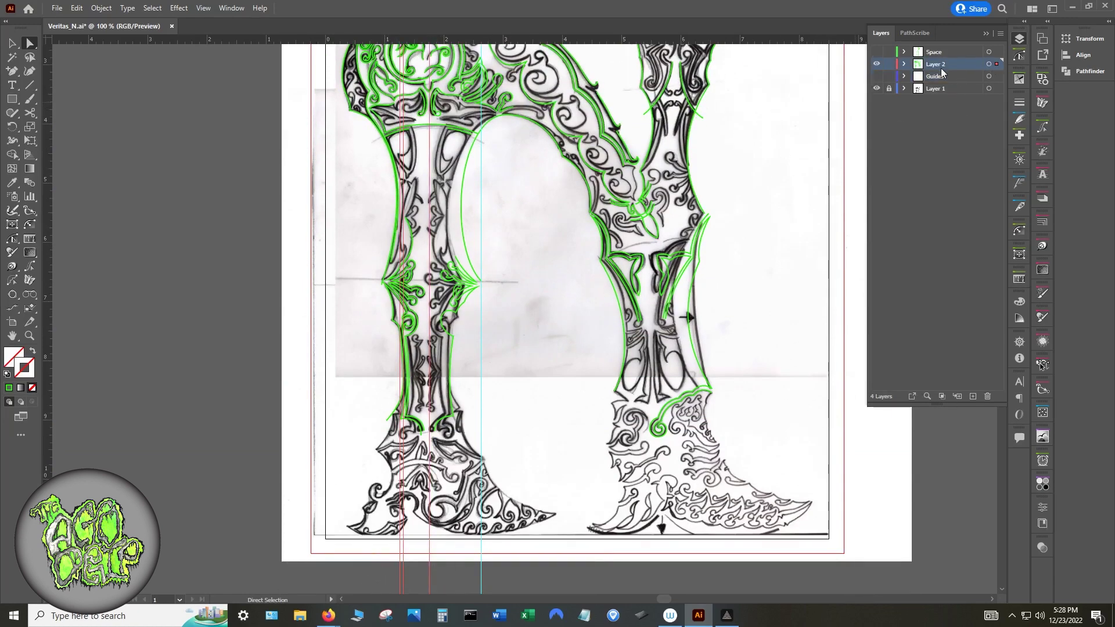
- Move the remaining guide items from Layer 2 into the hidden Guides layer
click(904, 64)
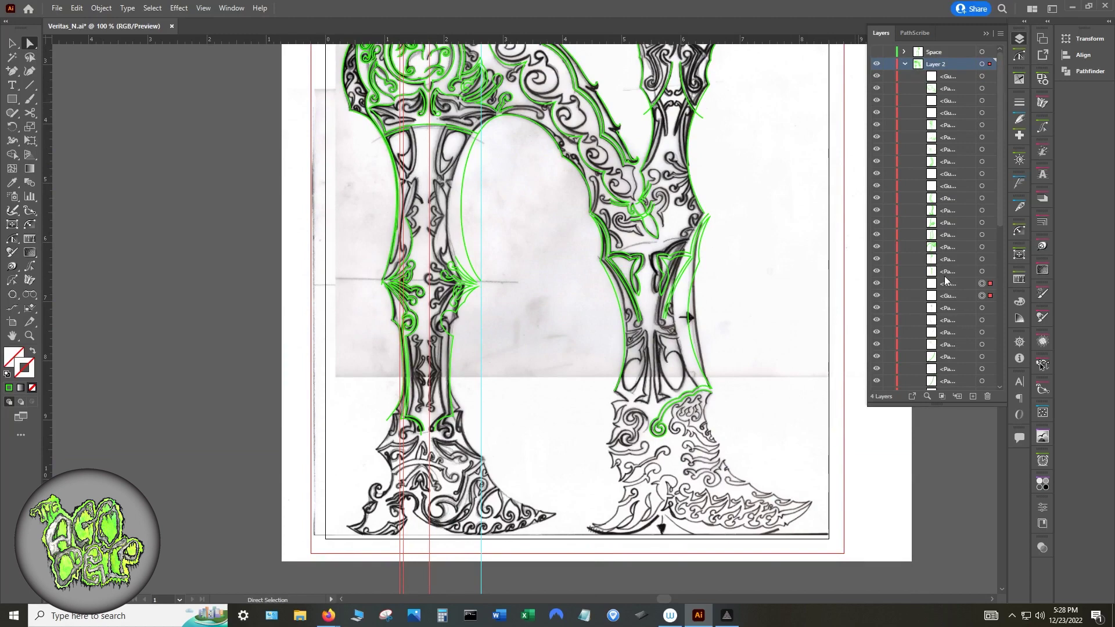
click(945, 283)
scroll(943, 297, down, 5)
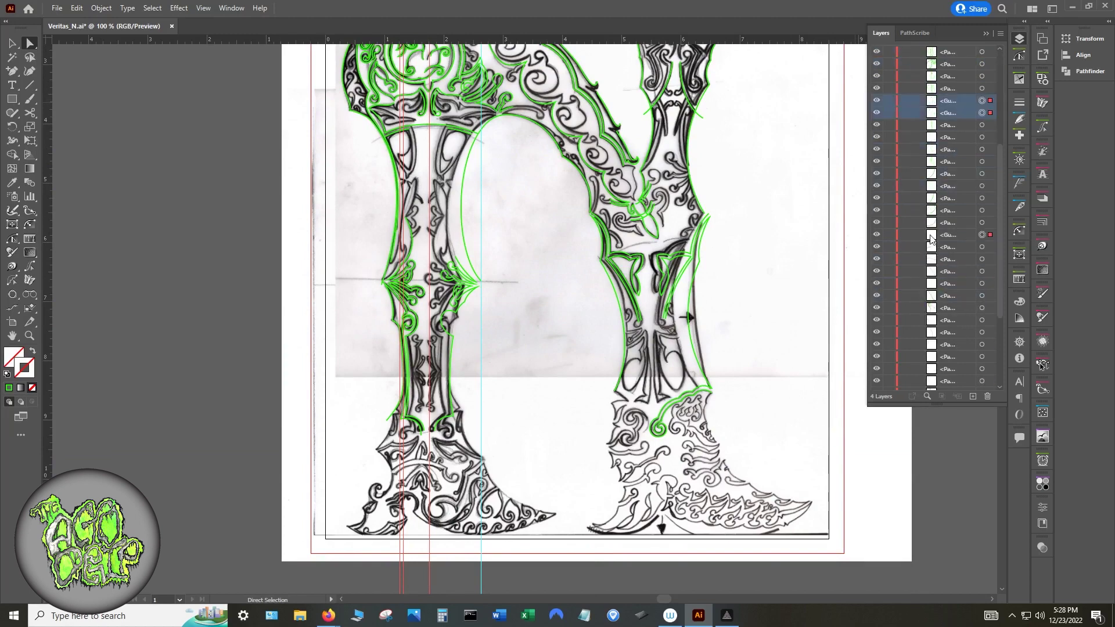
shift+click(946, 235)
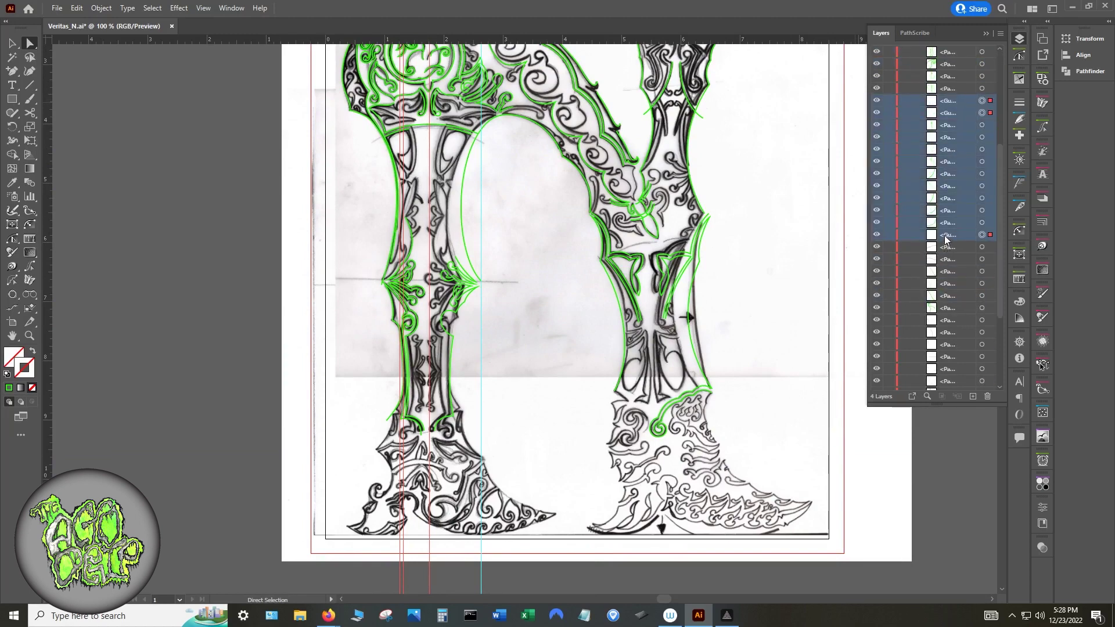
click(940, 102)
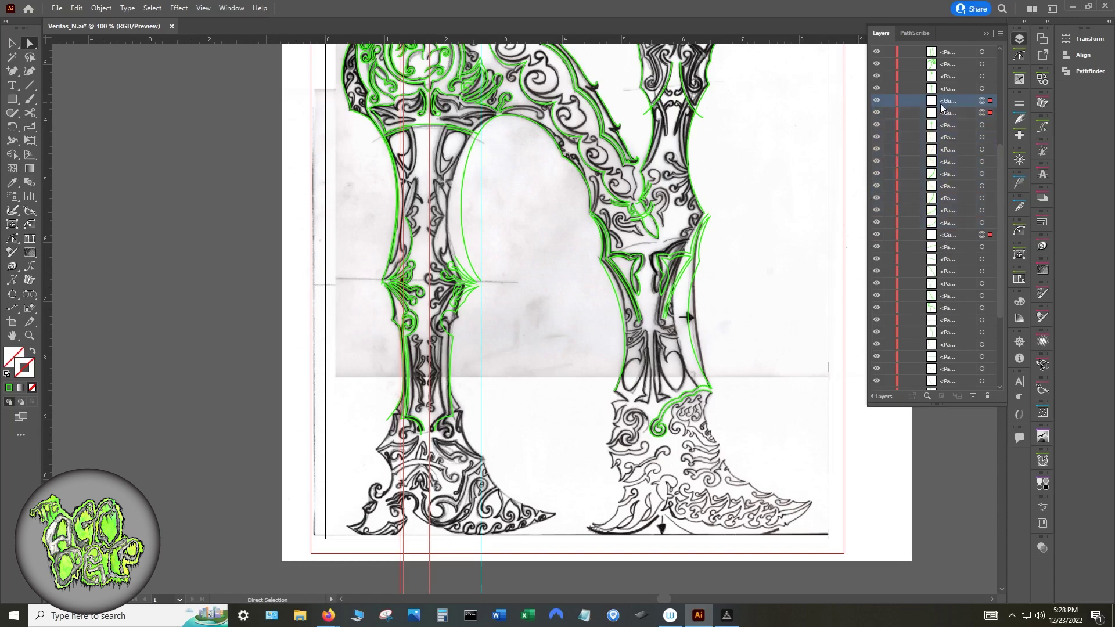
ctrl+click(943, 111)
ctrl+click(947, 235)
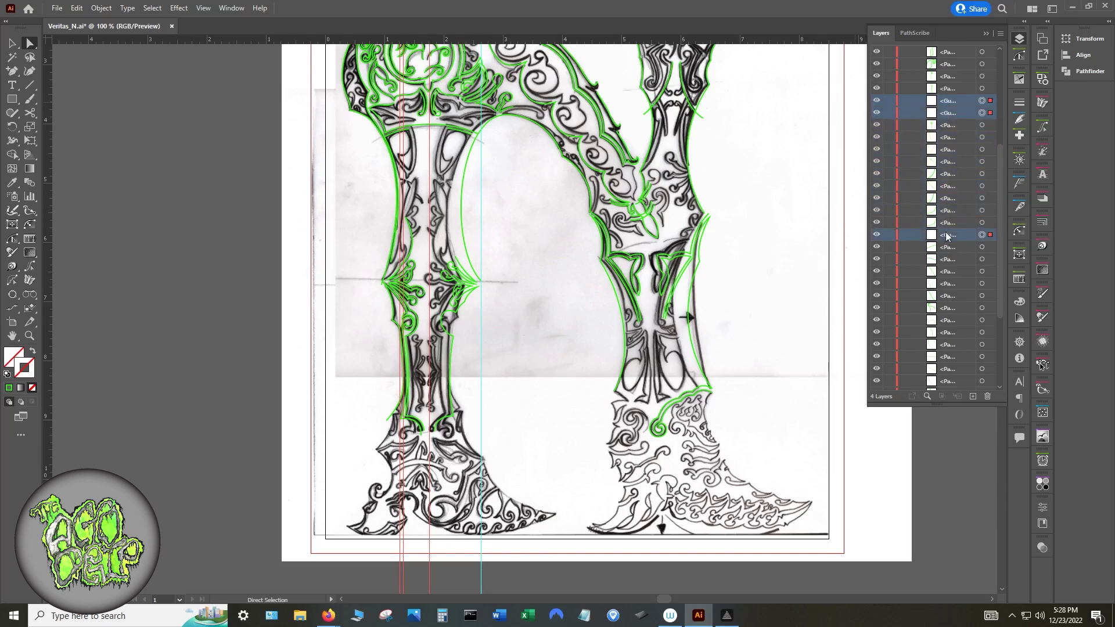
mouse_move(931, 304)
mouse_down()
mouse_move(950, 383)
mouse_move(940, 375)
mouse_up()
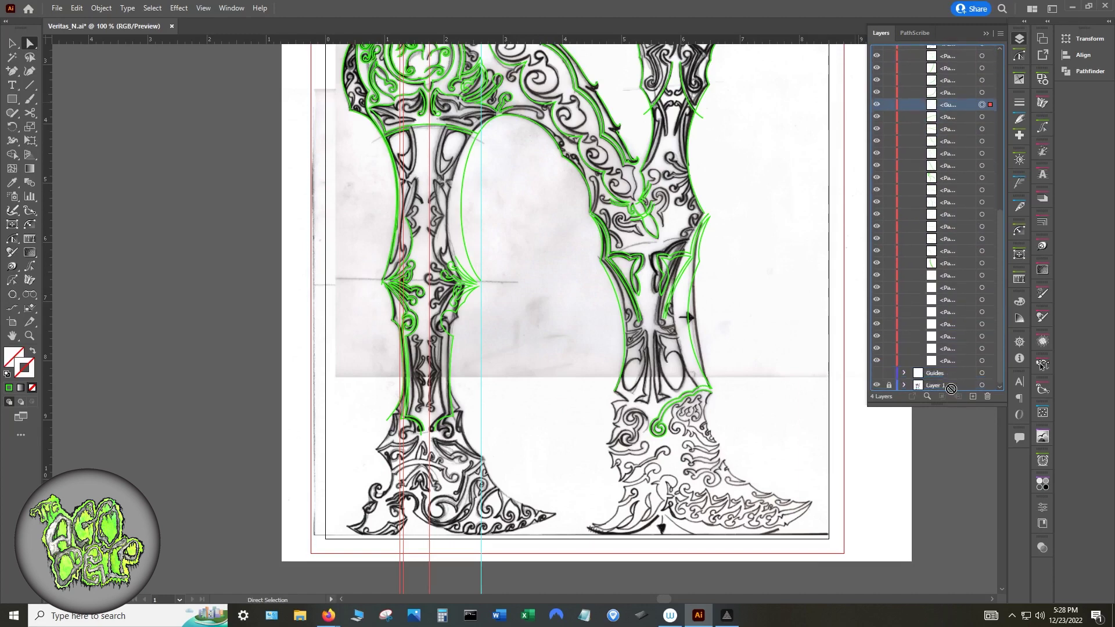
drag(940, 375, 938, 374)
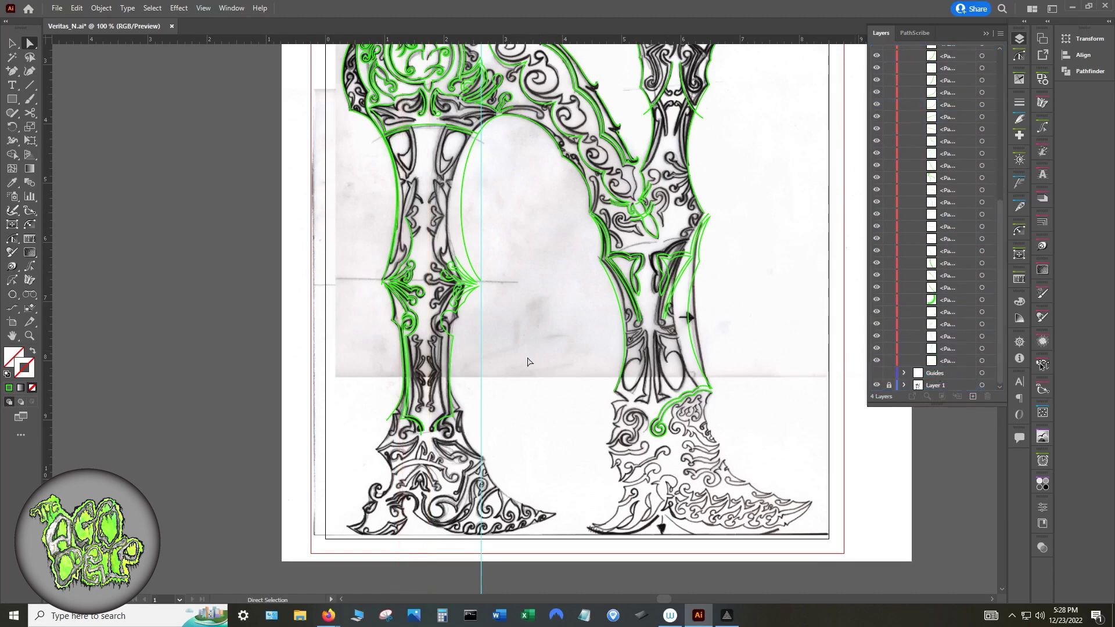
click(888, 385)
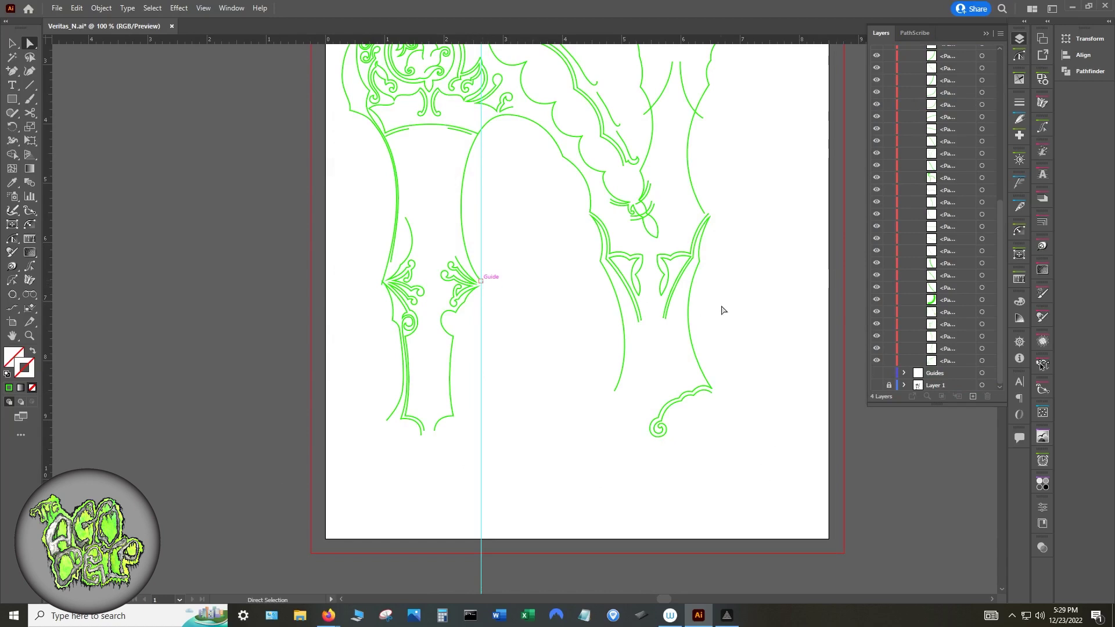
click(876, 372)
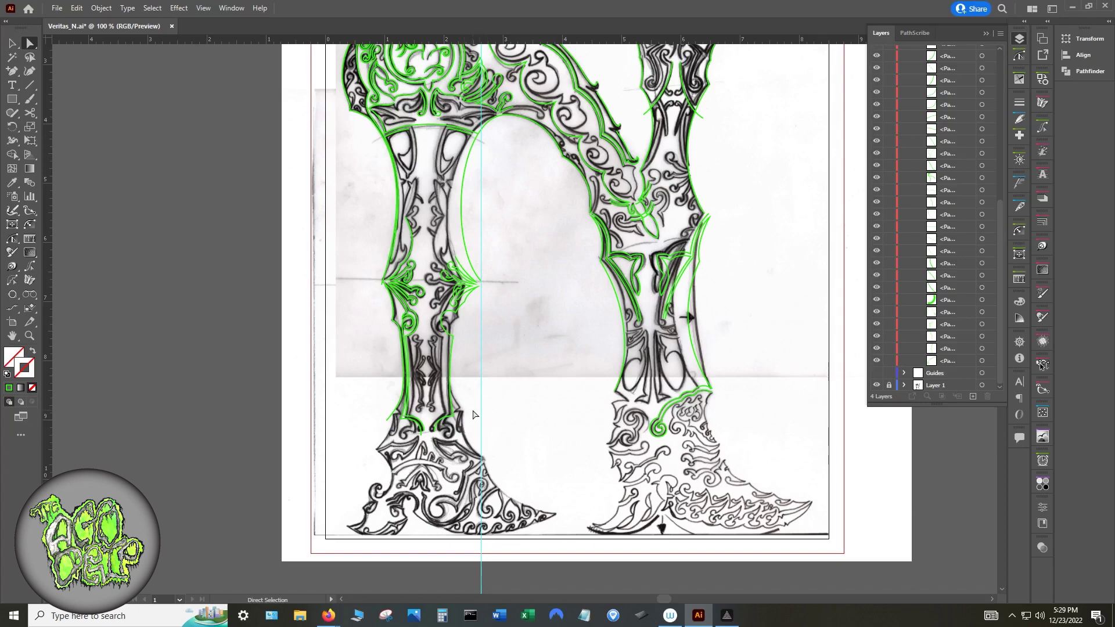
click(396, 413)
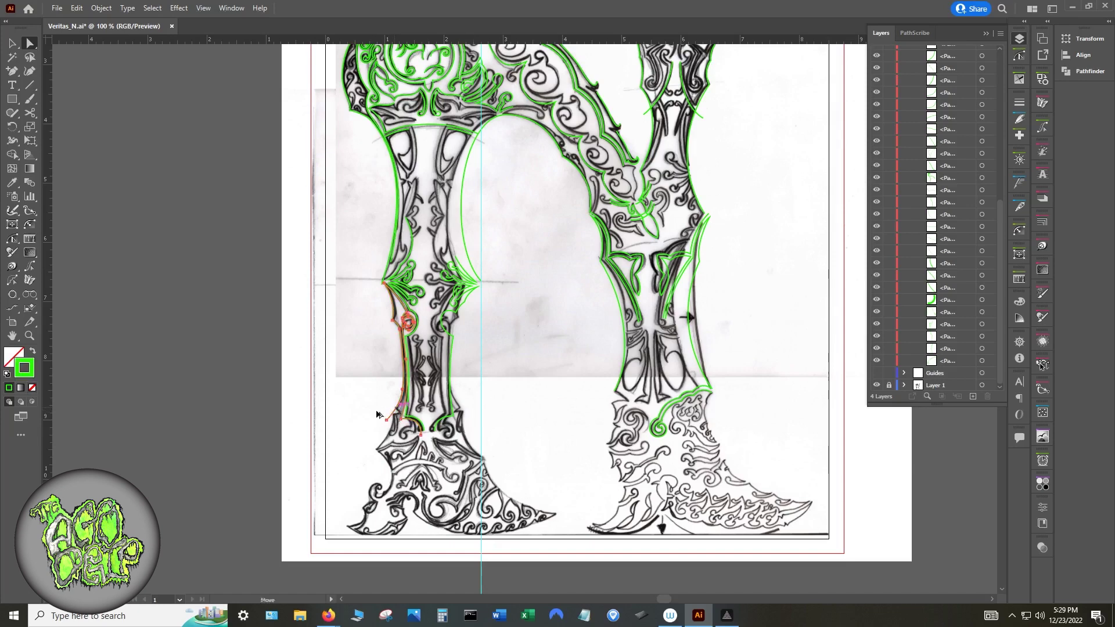
- Reflect the left stem ornament vertically and place it against the stem's right edge
drag(395, 411, 349, 414)
right_click(341, 401)
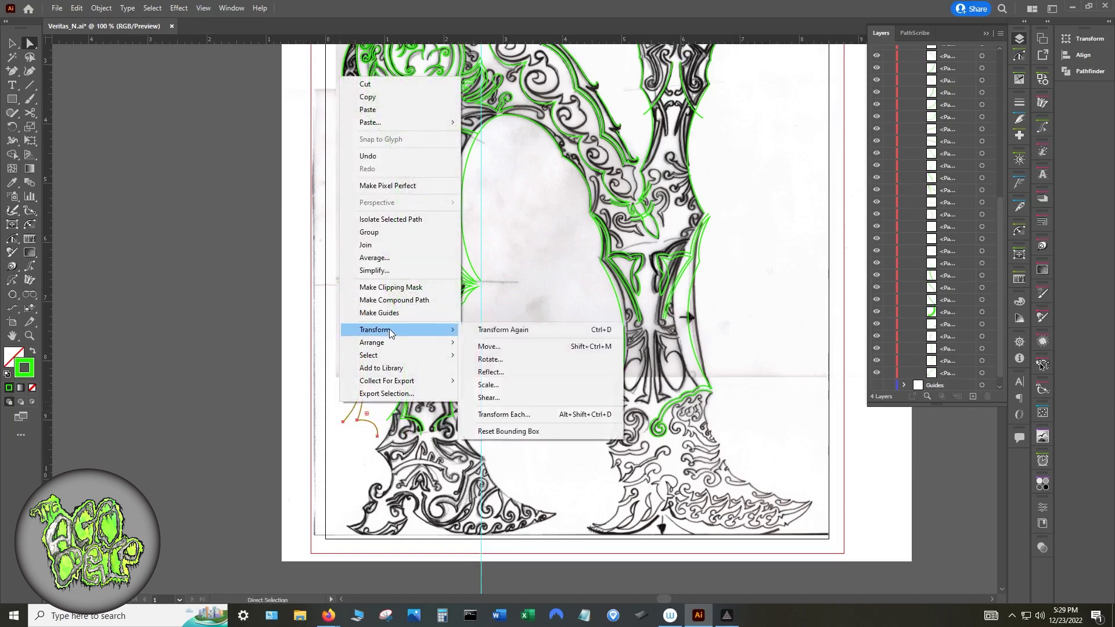
click(500, 372)
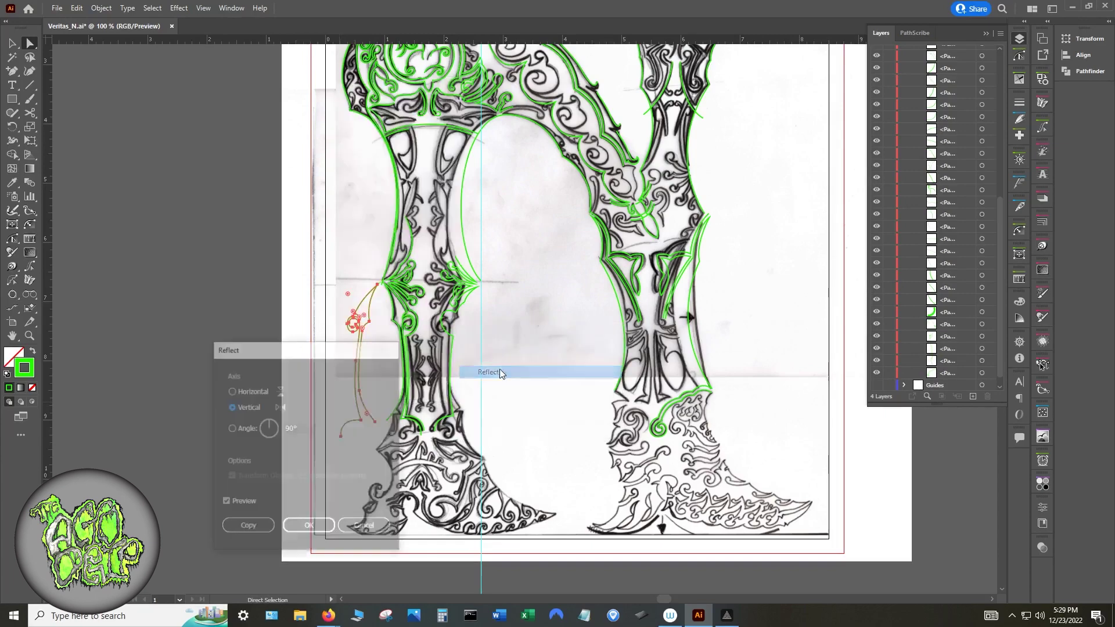
click(312, 520)
scroll(386, 338, up, 4)
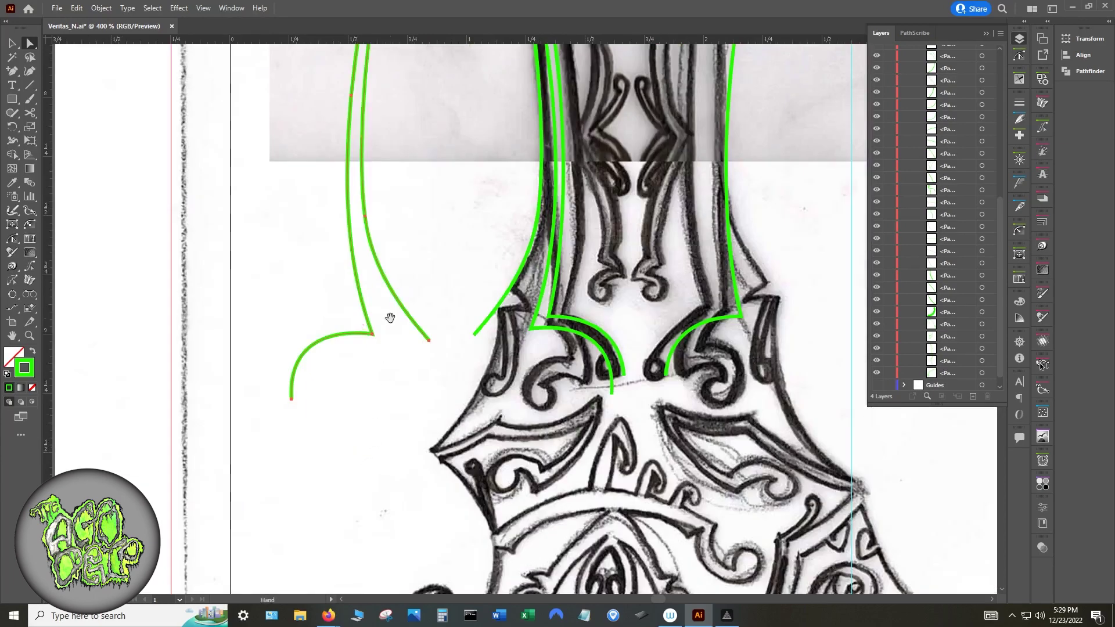
scroll(387, 319, down, 1)
alt+scroll(424, 249, down, 2)
alt+scroll(331, 429, up, 1)
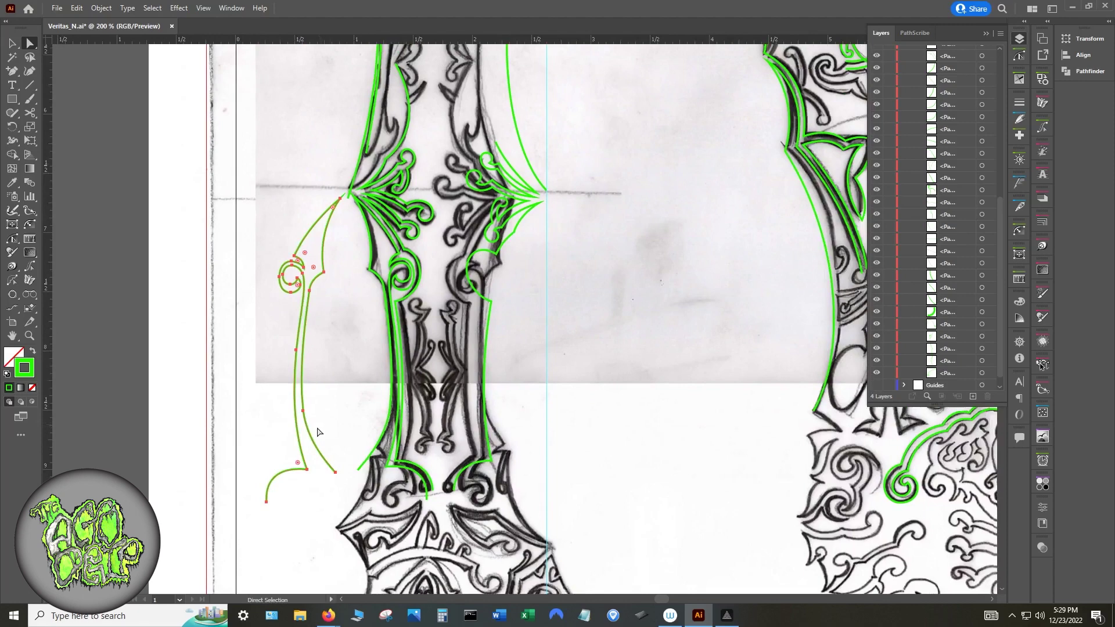
mouse_move(309, 441)
mouse_down()
mouse_move(512, 460)
mouse_move(507, 444)
mouse_up()
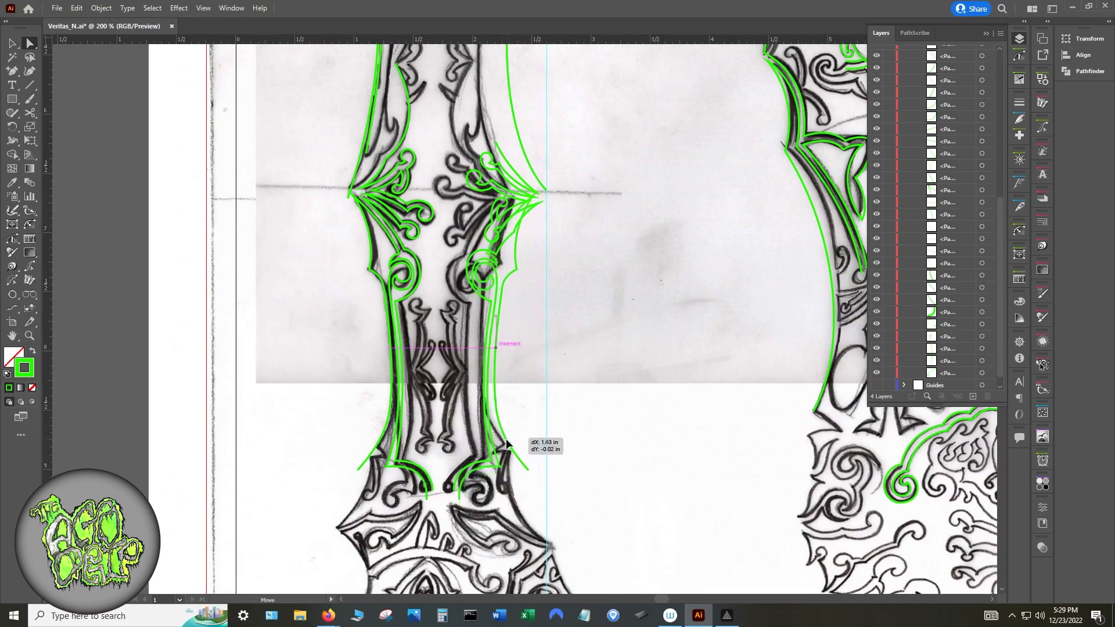
drag(507, 444, 506, 443)
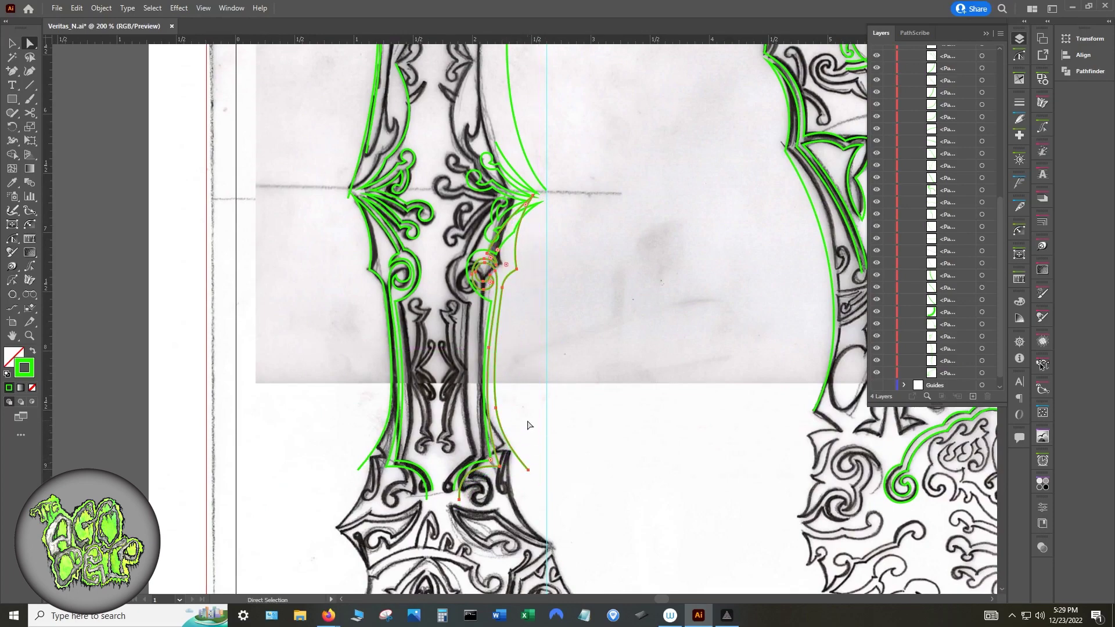
- Isolate the inner green curve at the stem's base and nudge it slightly right onto the sketch
scroll(539, 309, up, 4)
scroll(539, 309, down, 3)
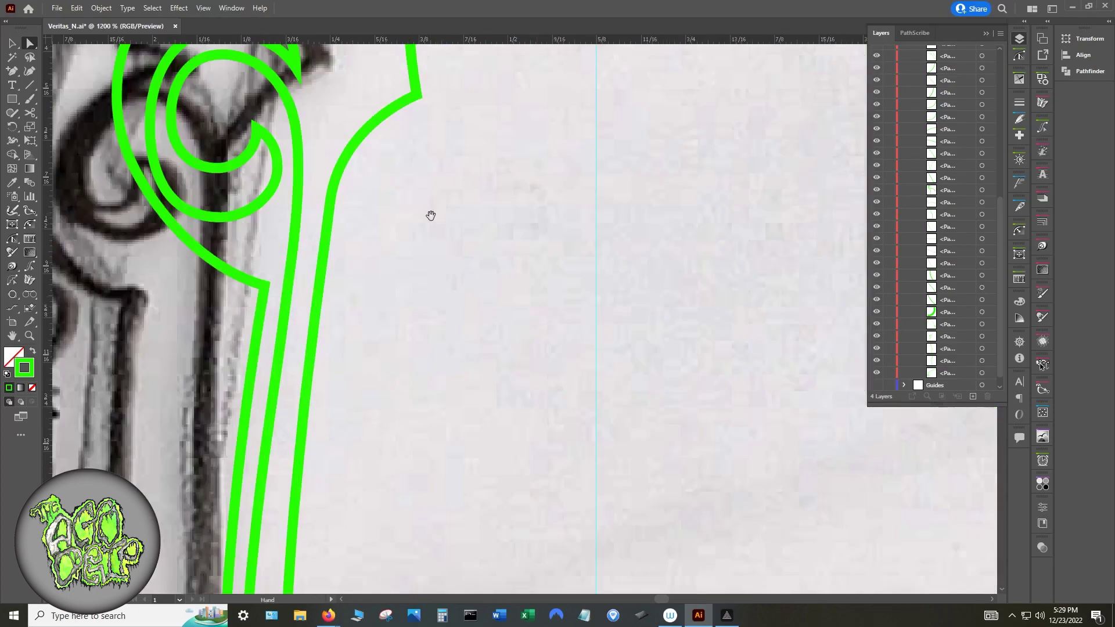
scroll(431, 215, up, 2)
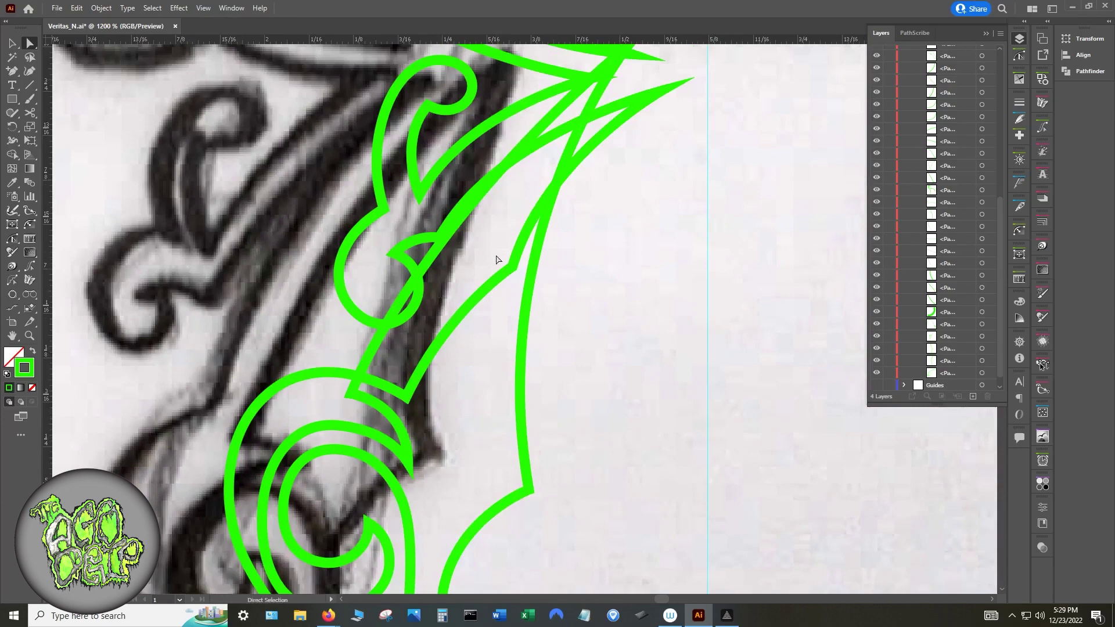
scroll(497, 258, down, 5)
scroll(498, 273, down, 2)
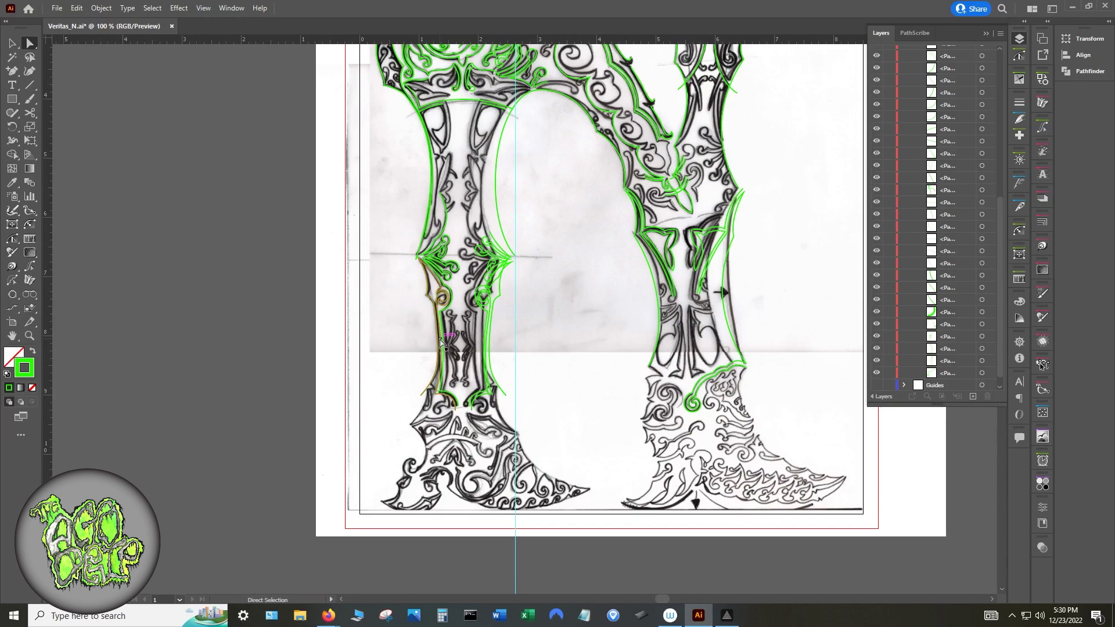
scroll(468, 405, up, 4)
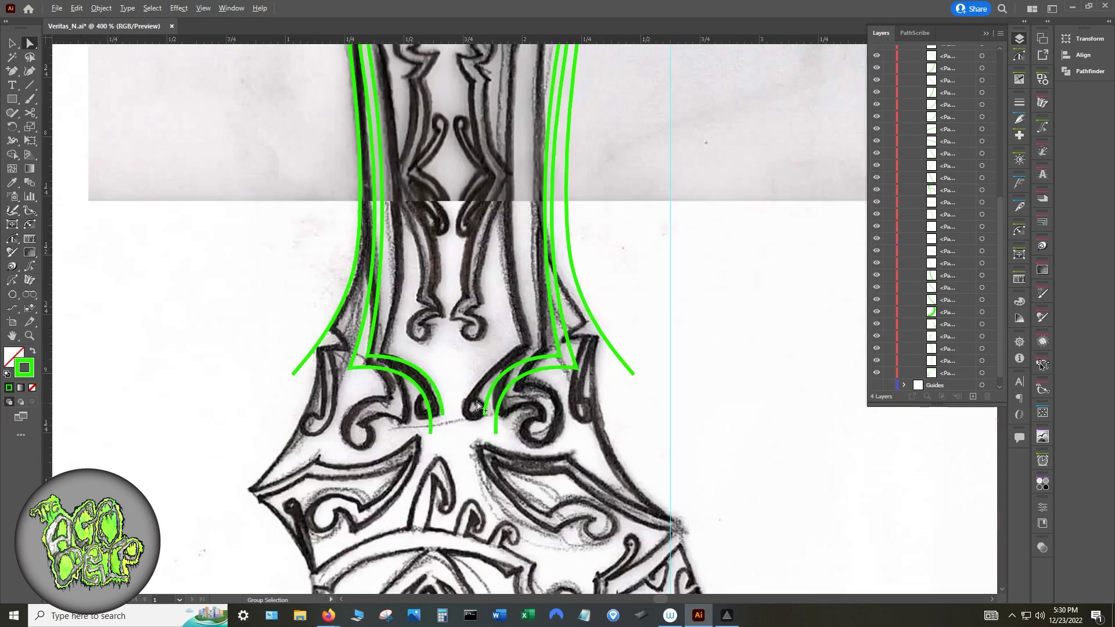
scroll(479, 400, up, 2)
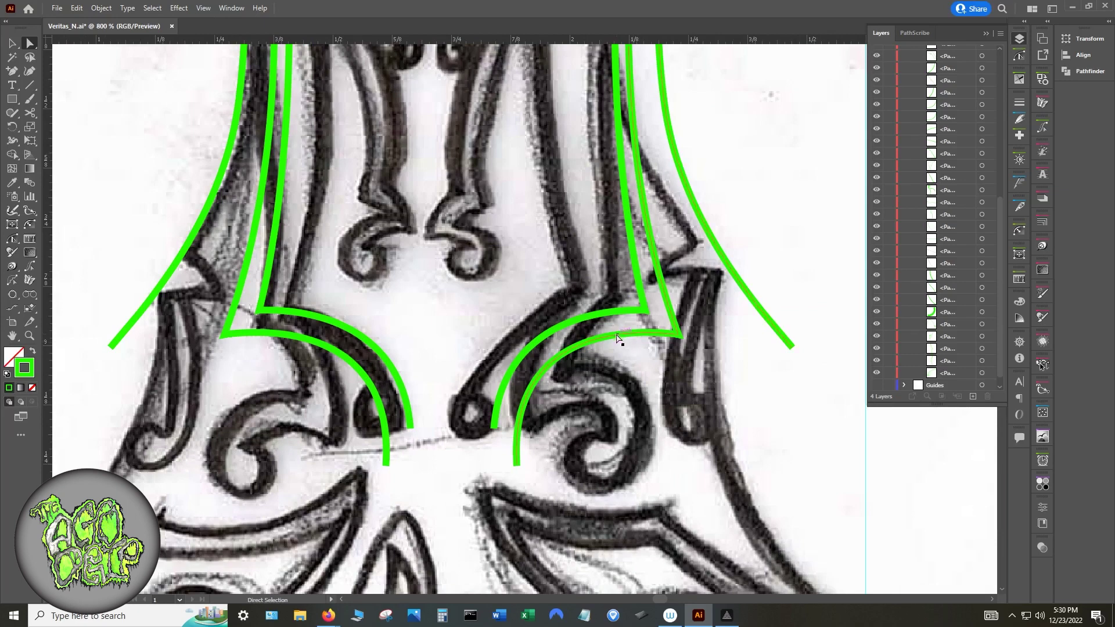
click(617, 337)
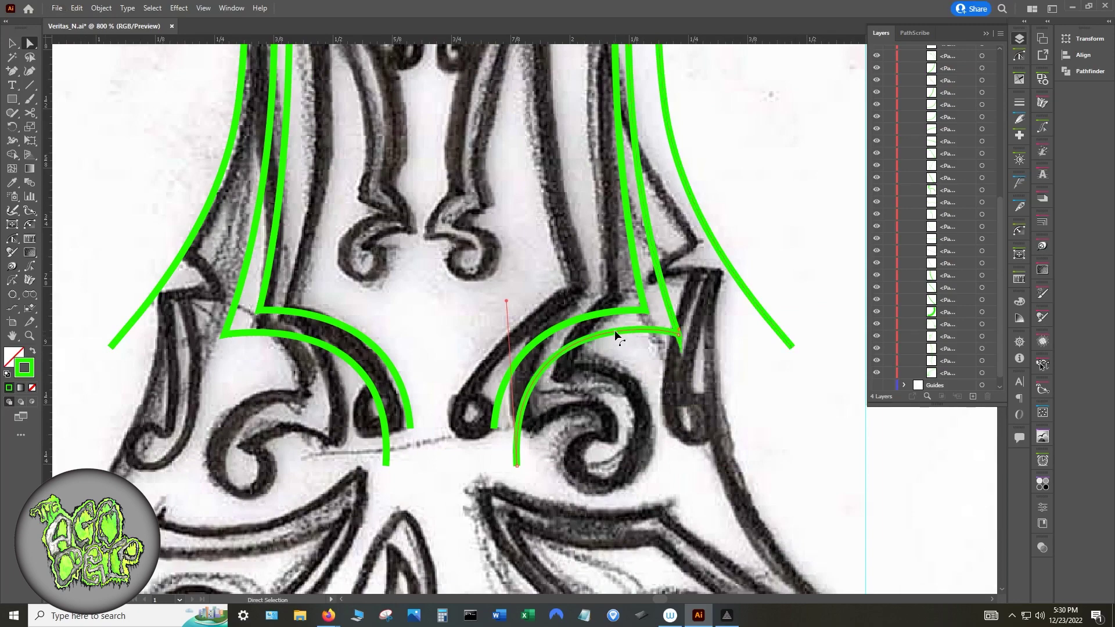
key(v)
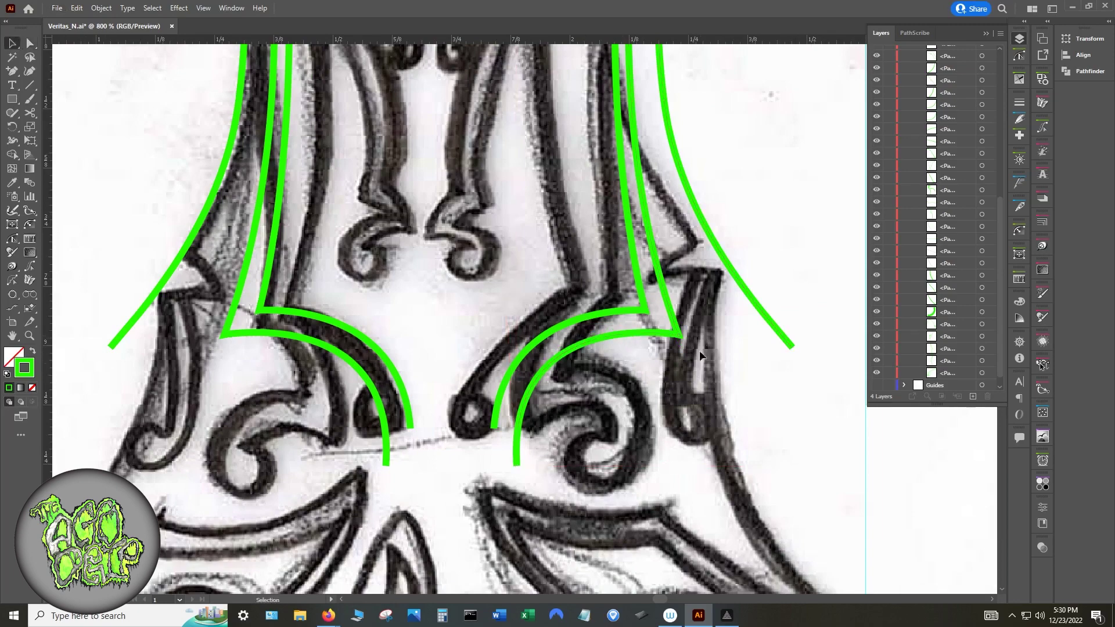
double_click(628, 330)
drag(621, 332, 619, 329)
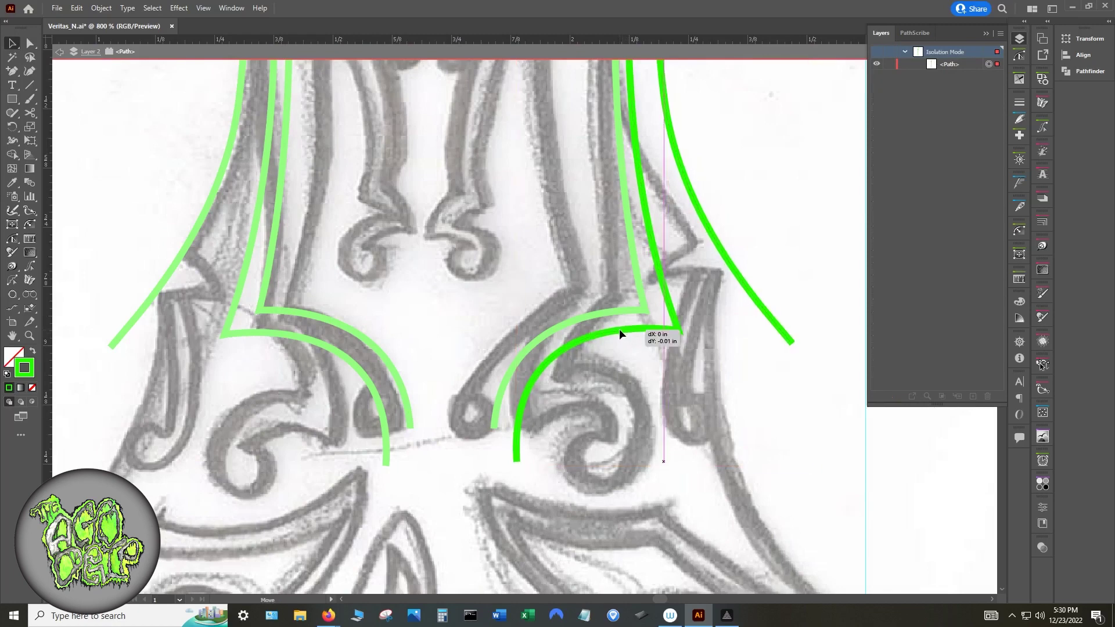
drag(619, 329, 627, 333)
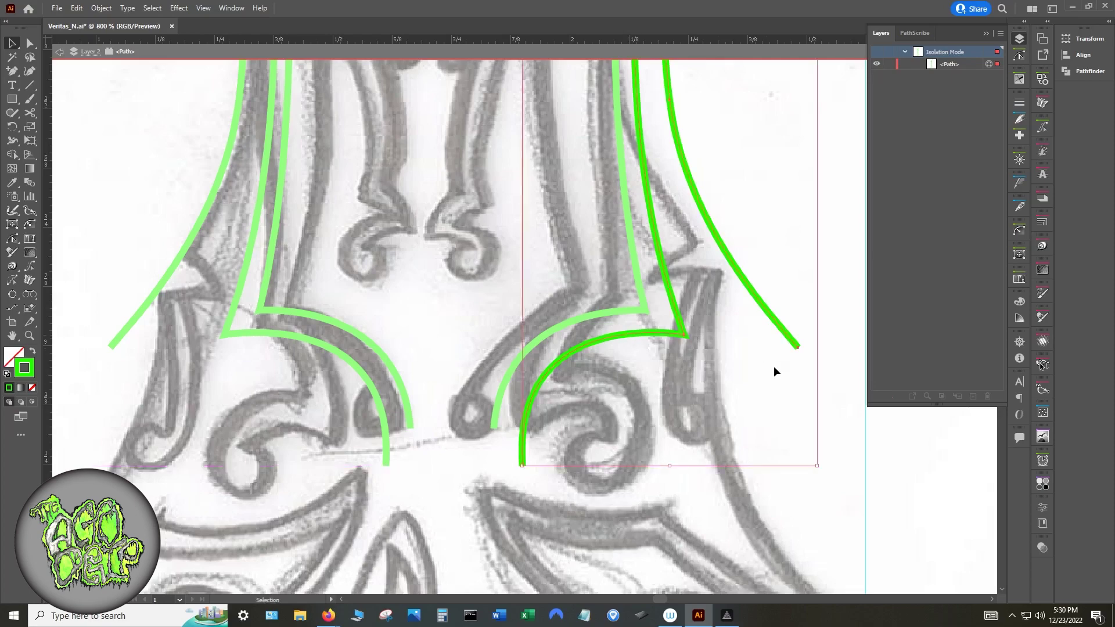
scroll(757, 372, down, 3)
key(Escape)
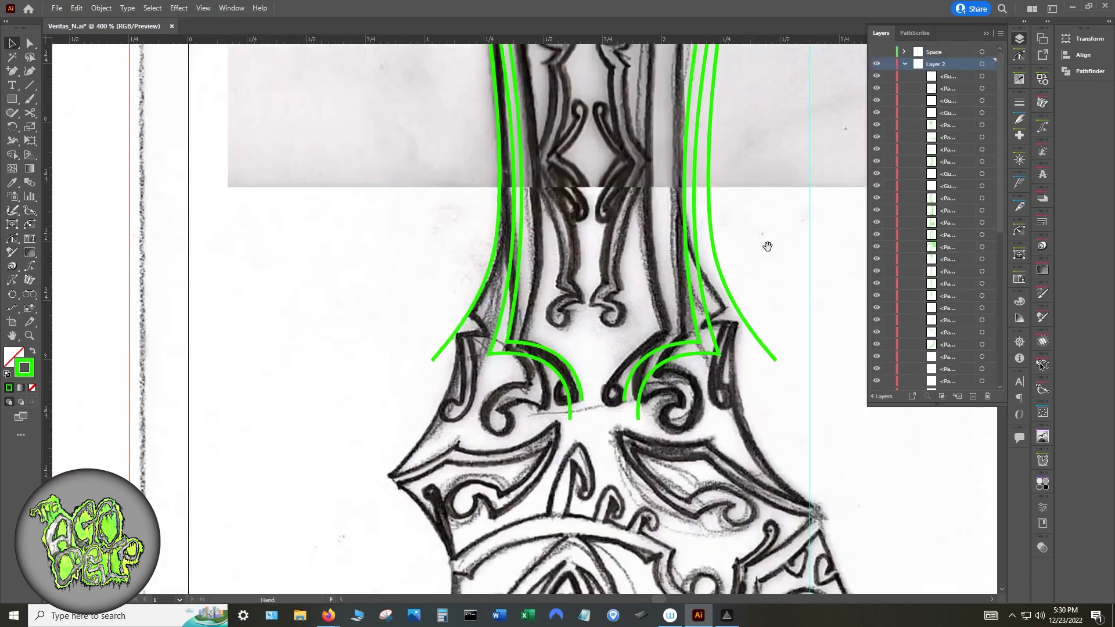
drag(766, 241, 727, 478)
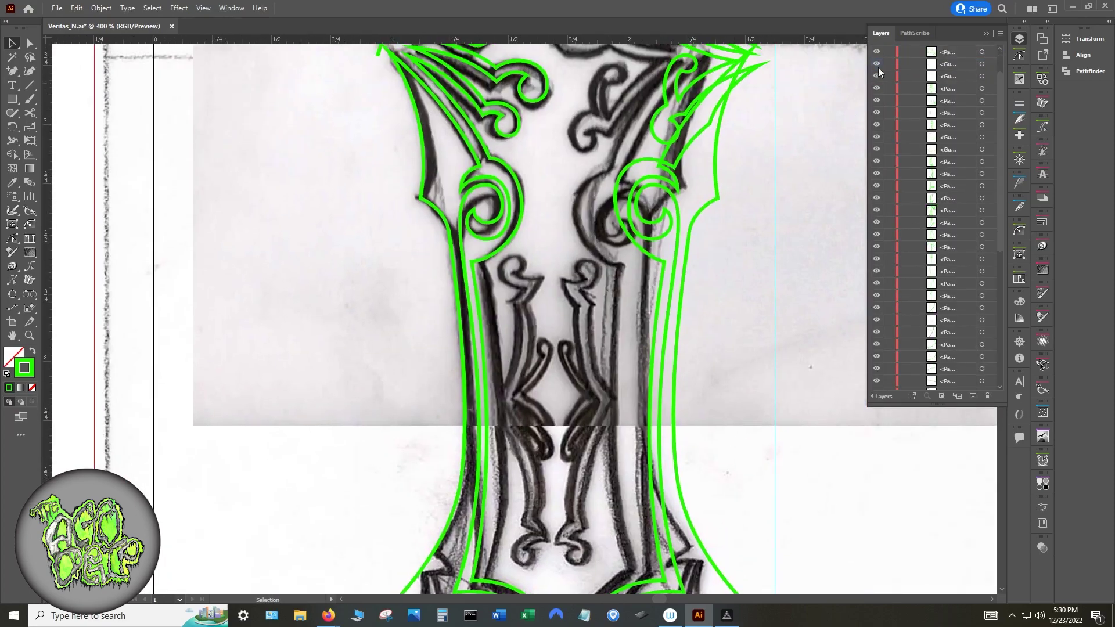
click(904, 64)
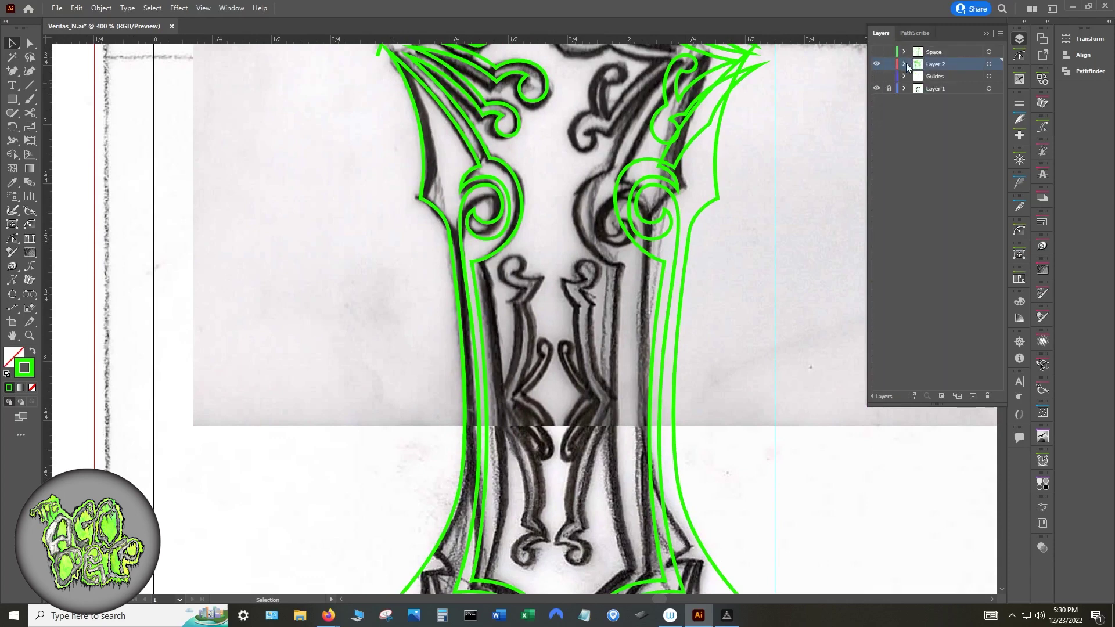
click(875, 88)
scroll(783, 175, down, 3)
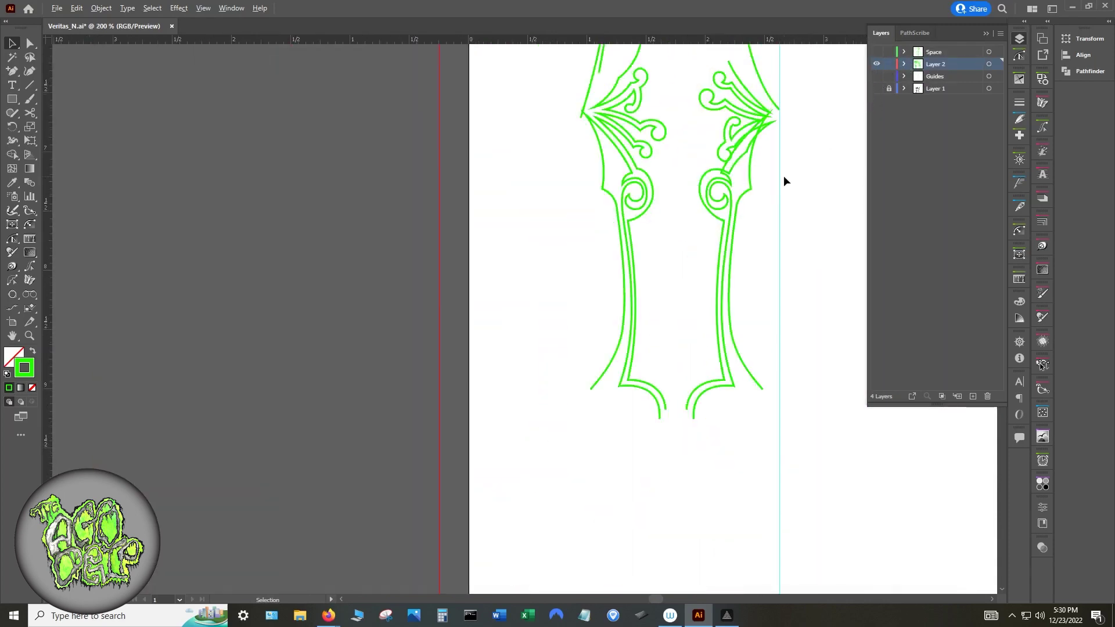
scroll(783, 176, up, 1)
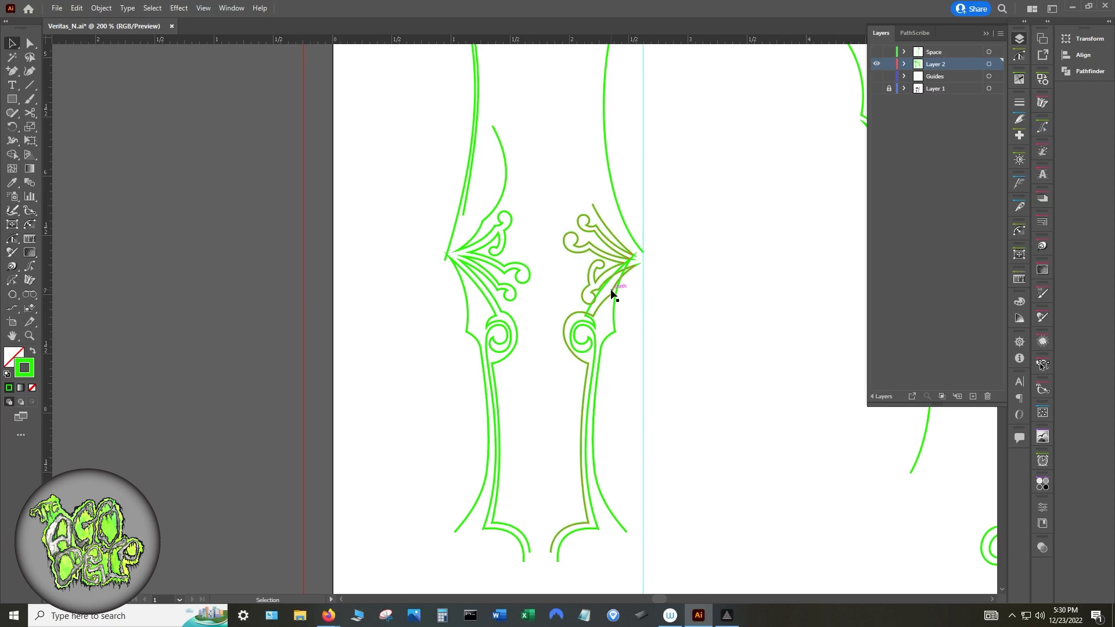
scroll(687, 322, down, 2)
scroll(627, 470, down, 2)
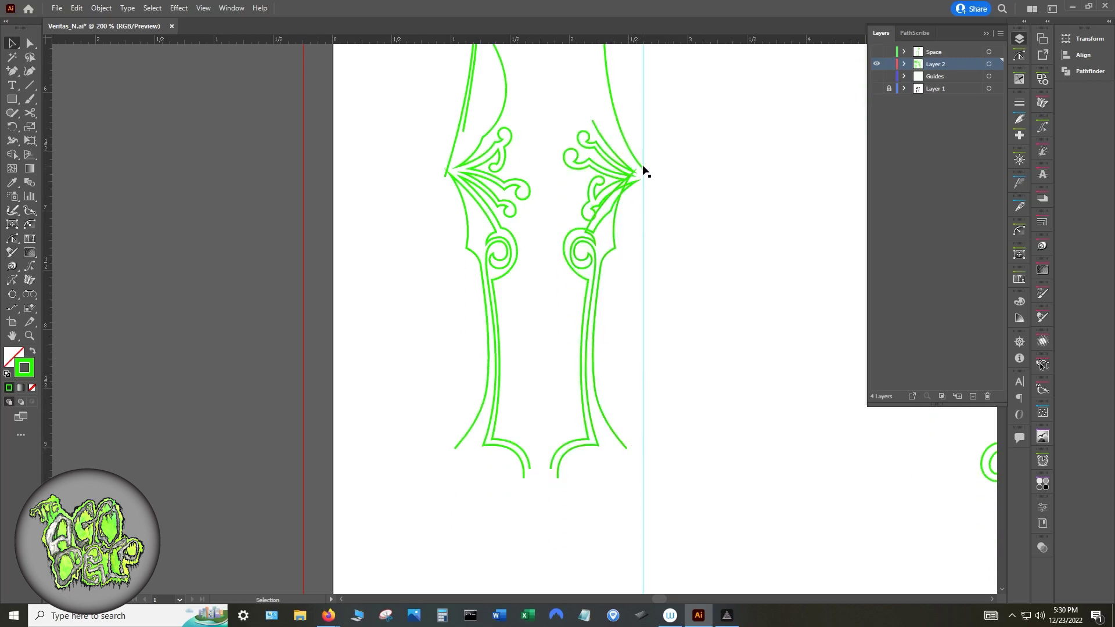
click(876, 89)
scroll(824, 236, down, 1)
scroll(653, 329, down, 2)
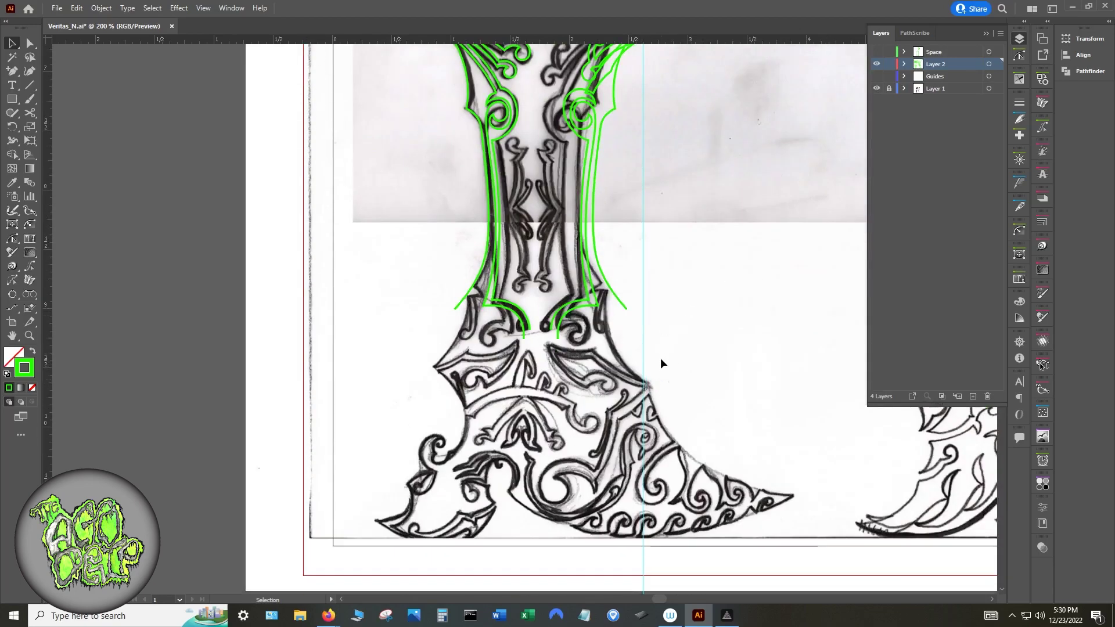
scroll(656, 368, down, 3)
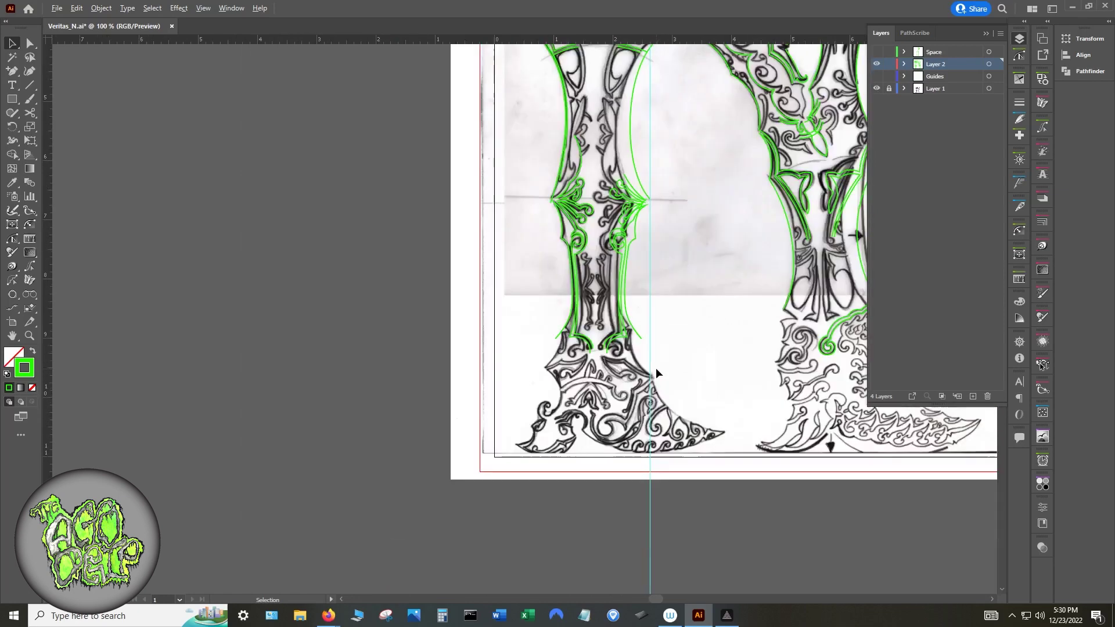
scroll(725, 363, up, 1)
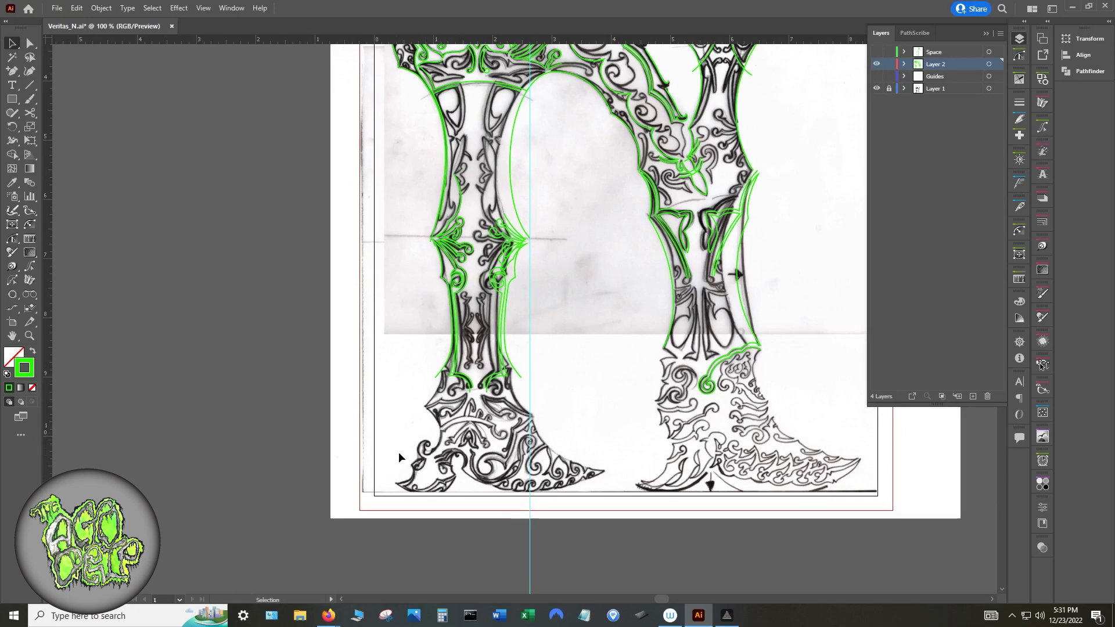
scroll(395, 458, up, 3)
scroll(394, 452, down, 2)
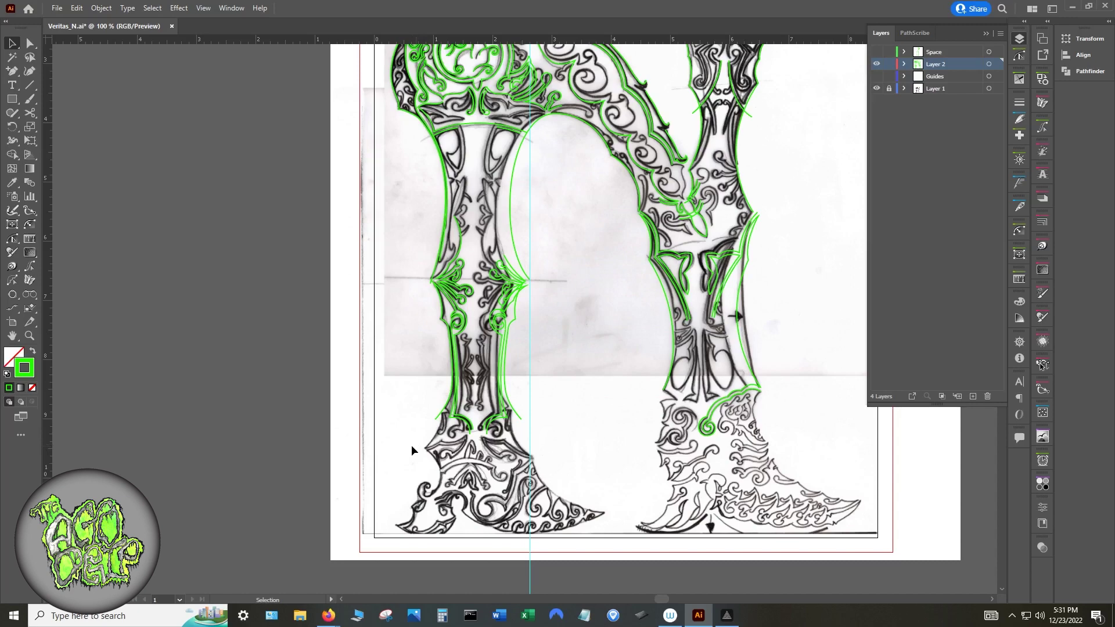
- Pull a vertical guide from the left ruler, position it along the left leg, and select it
drag(50, 406, 398, 453)
drag(399, 452, 419, 461)
drag(419, 462, 419, 462)
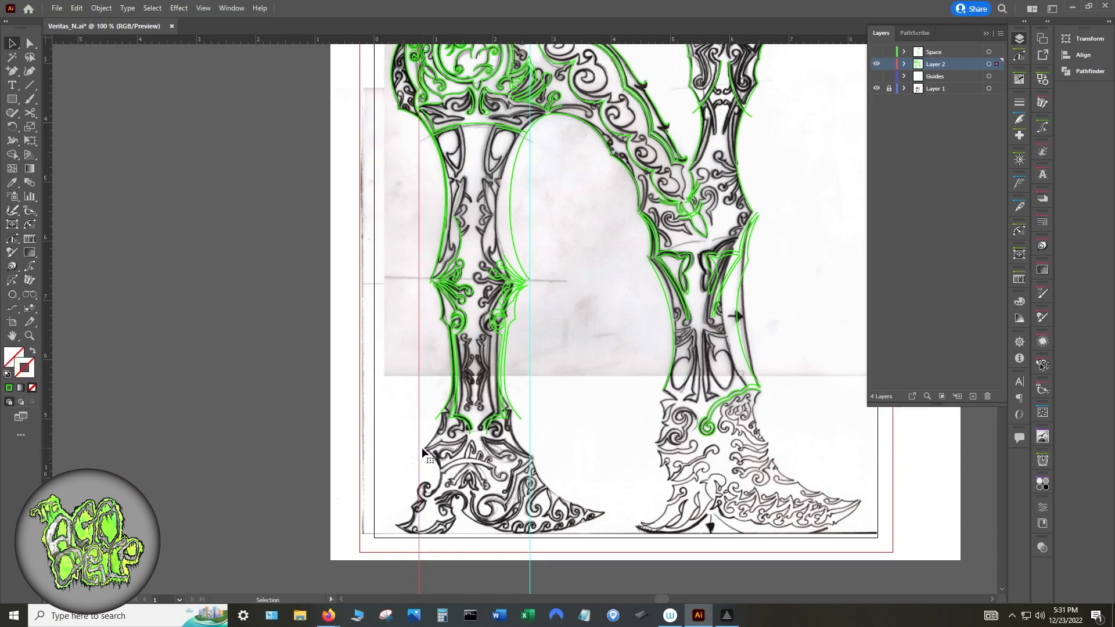
click(491, 423)
click(424, 495)
click(423, 451)
click(424, 453)
scroll(744, 301, up, 5)
scroll(743, 301, down, 3)
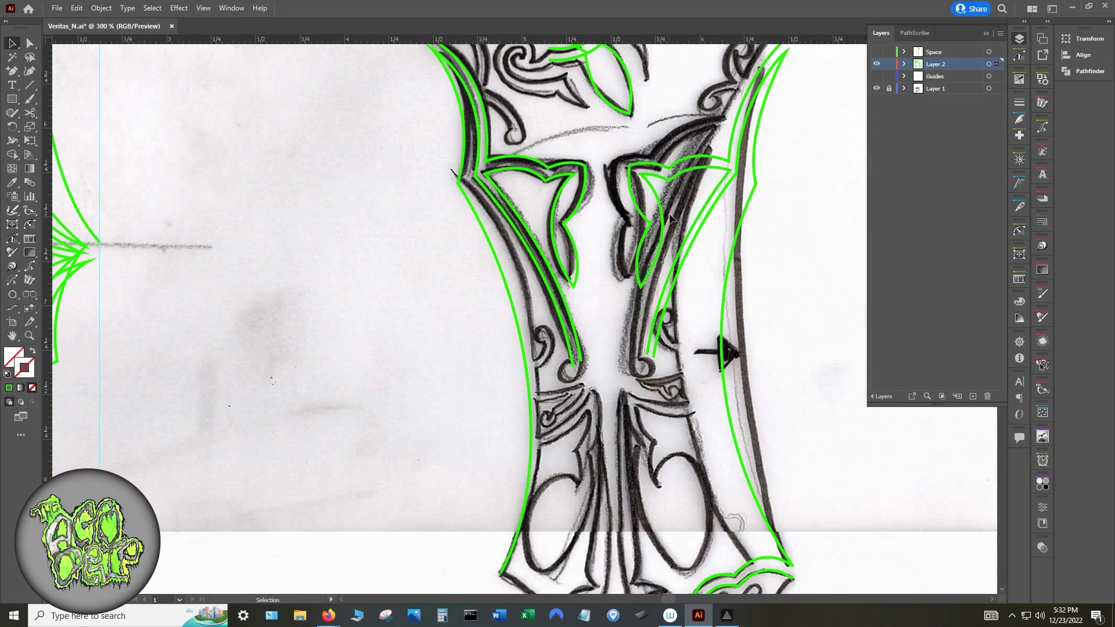
scroll(738, 174, up, 1)
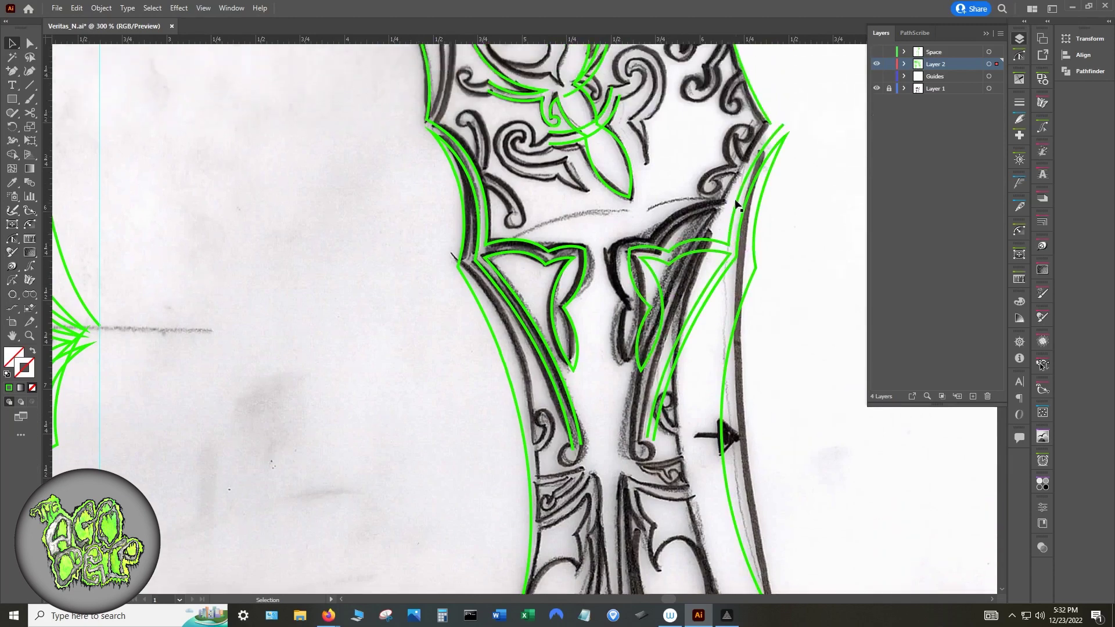
scroll(739, 174, up, 1)
click(730, 299)
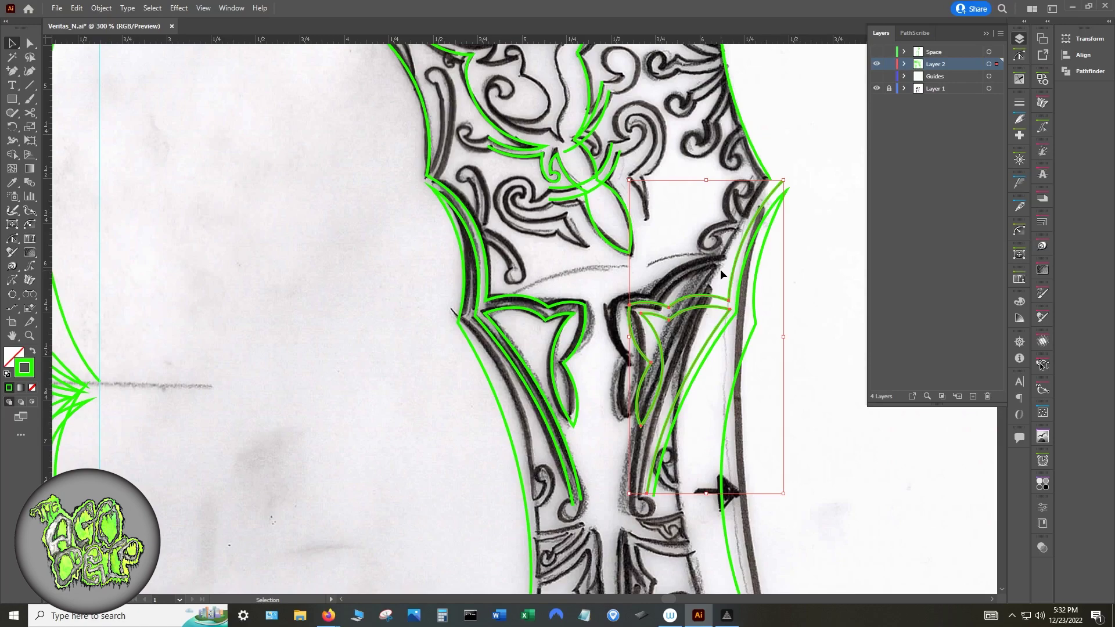
click(362, 267)
scroll(365, 267, down, 3)
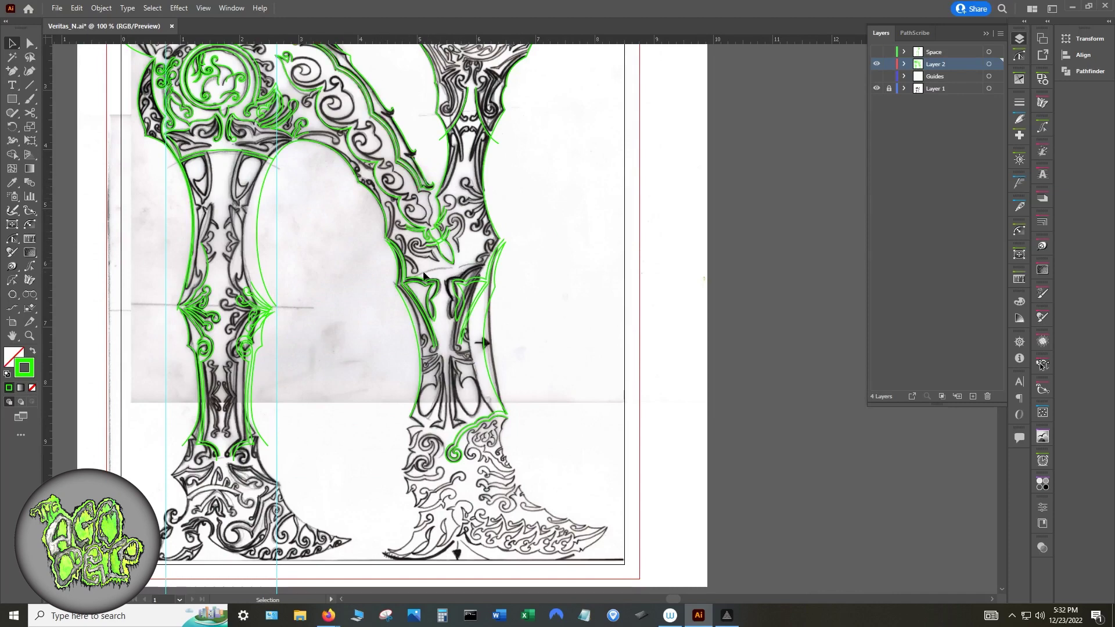
scroll(353, 214, up, 5)
scroll(442, 284, left, 5)
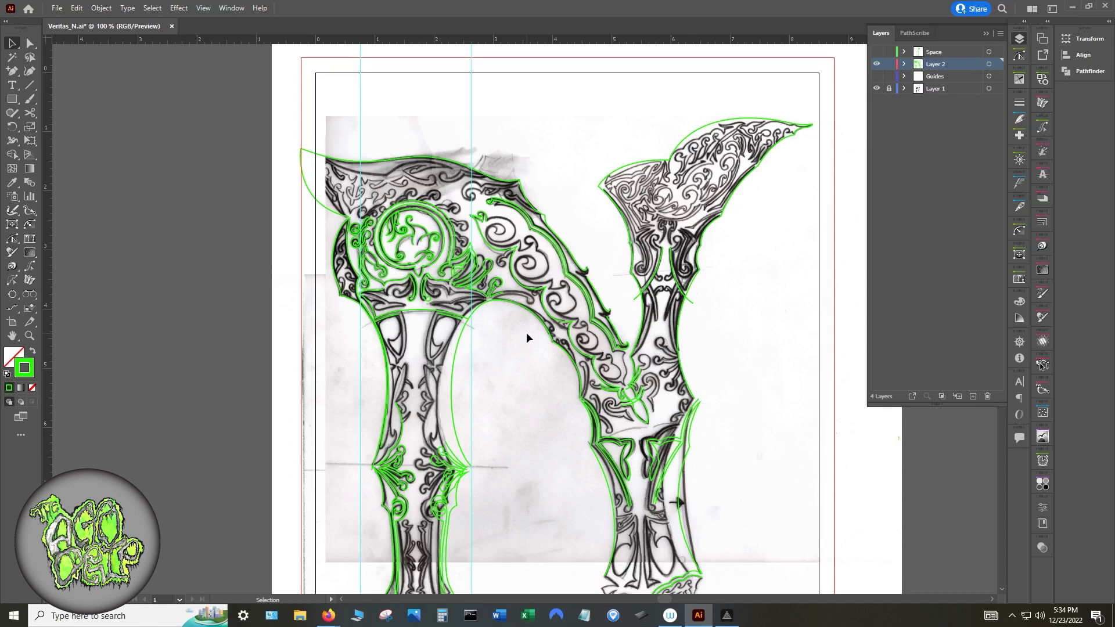
scroll(540, 398, down, 5)
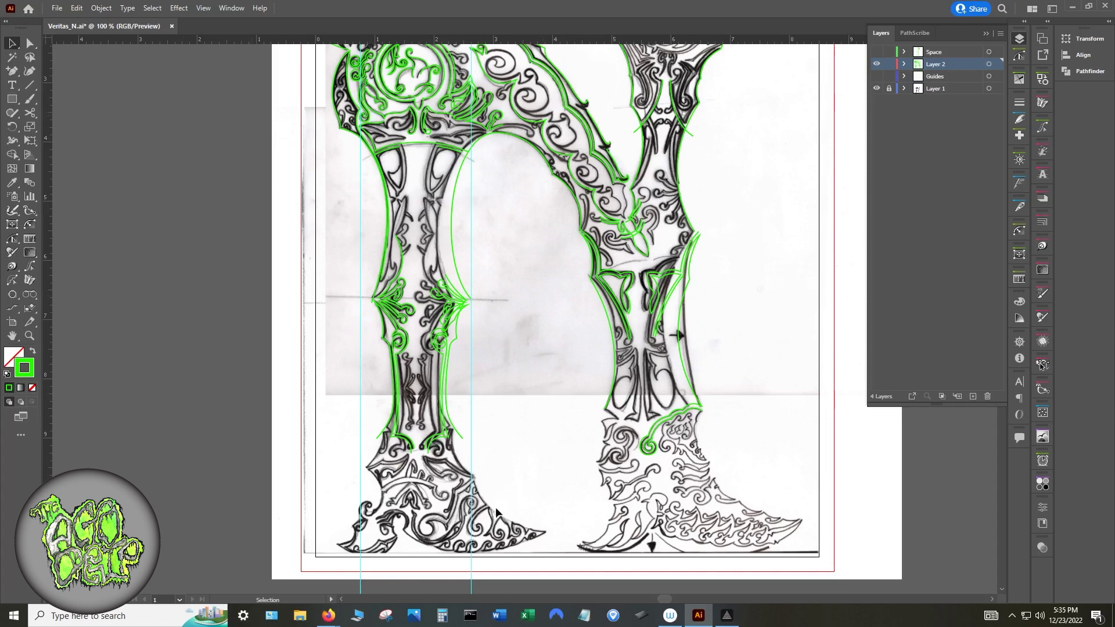
scroll(479, 522, up, 4)
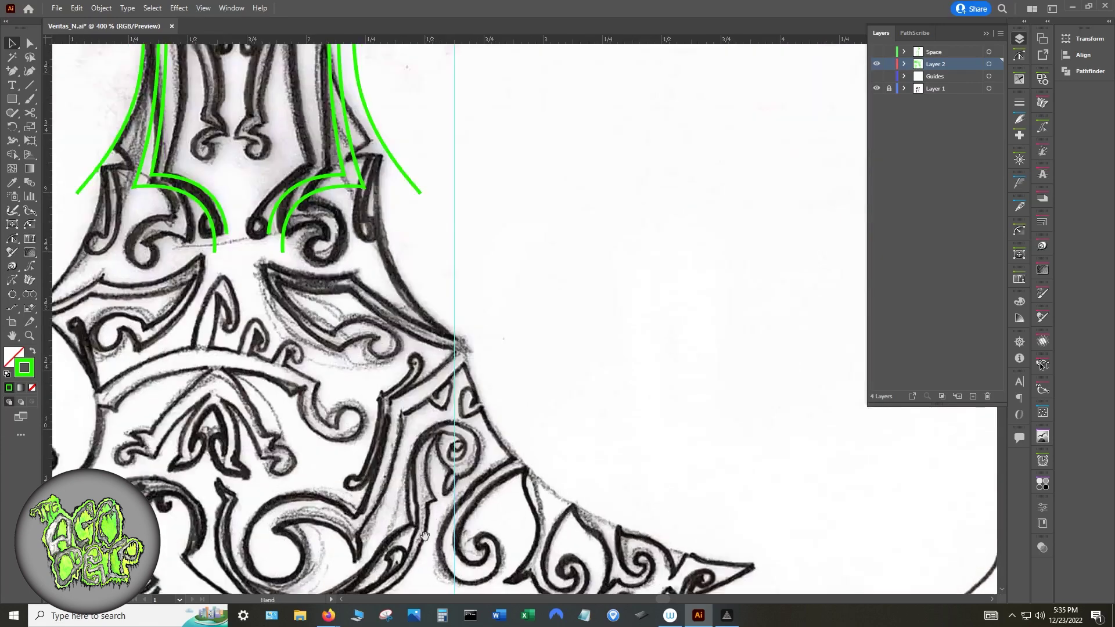
drag(424, 534, 570, 476)
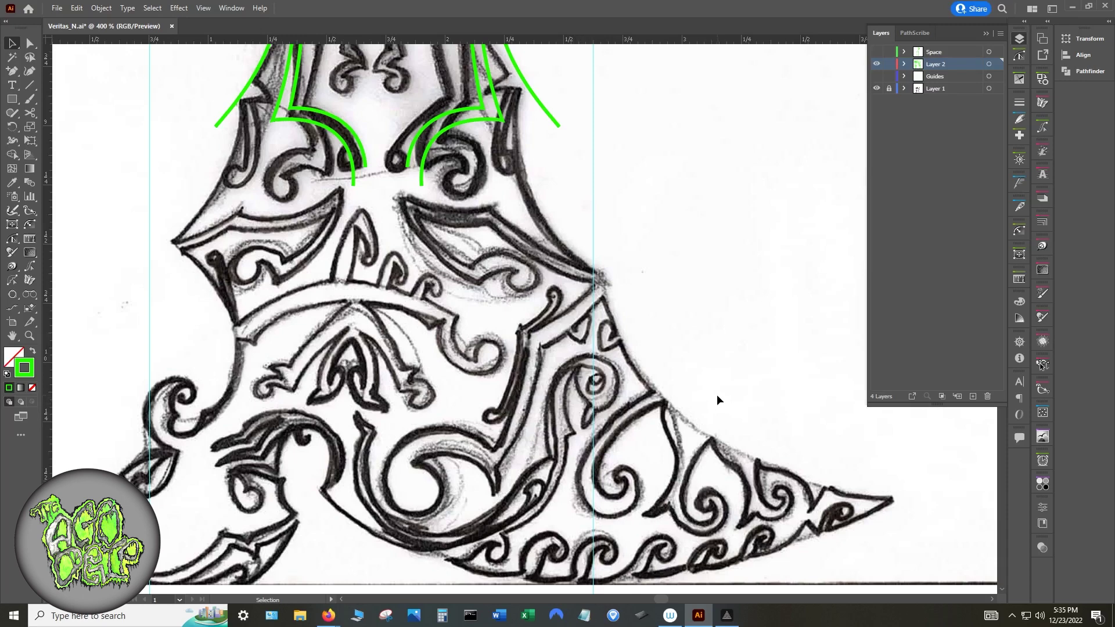
scroll(719, 394, up, 2)
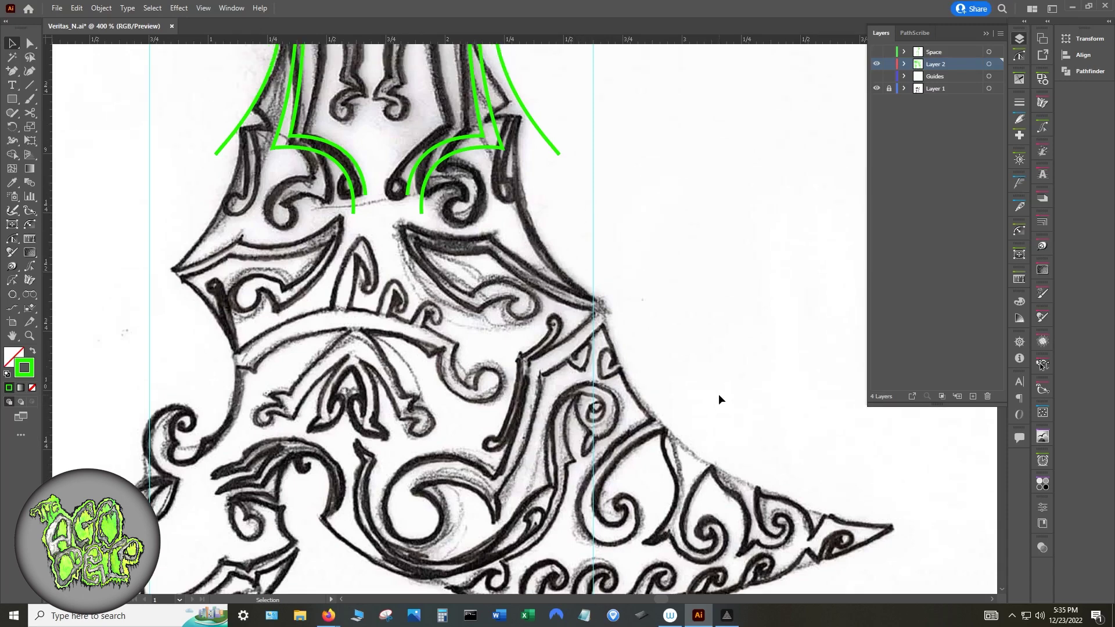